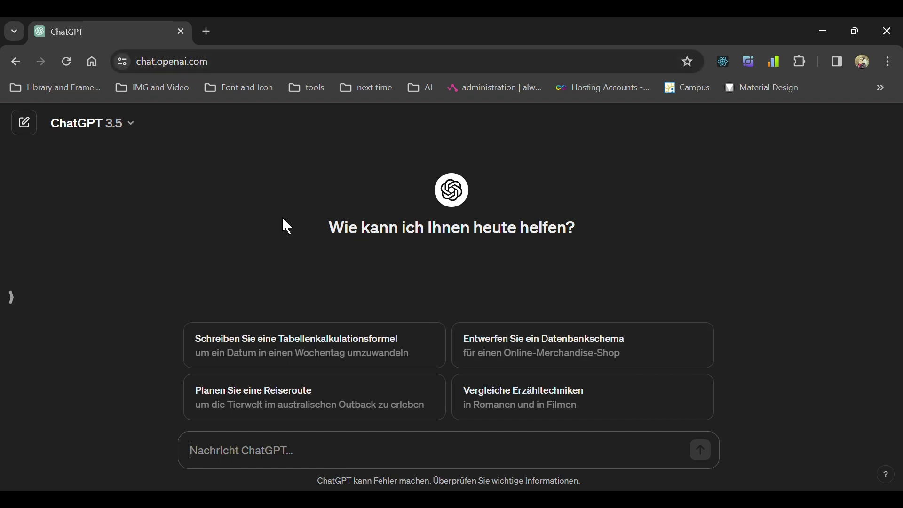
Select part of the page's web address, then go back to the chat page.
left_click(236, 70)
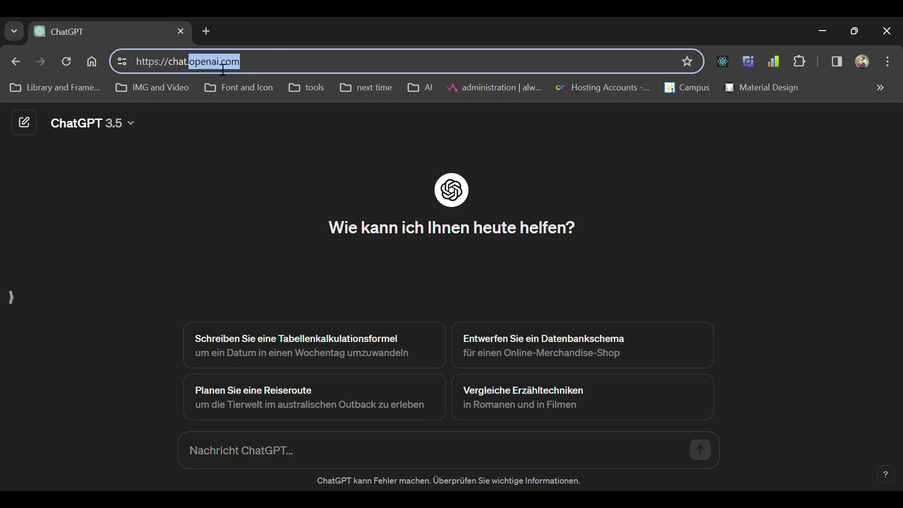
left_click(285, 70)
left_click_drag(284, 70, 146, 61)
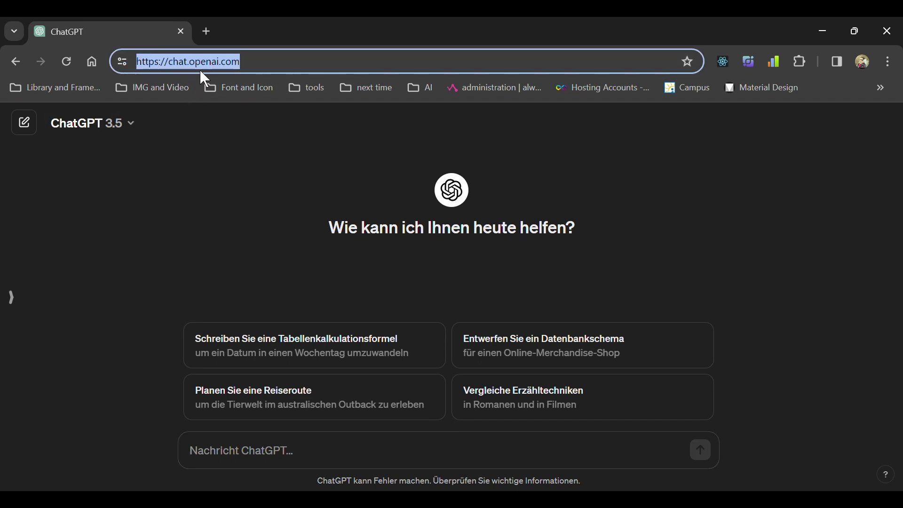
left_click(196, 254)
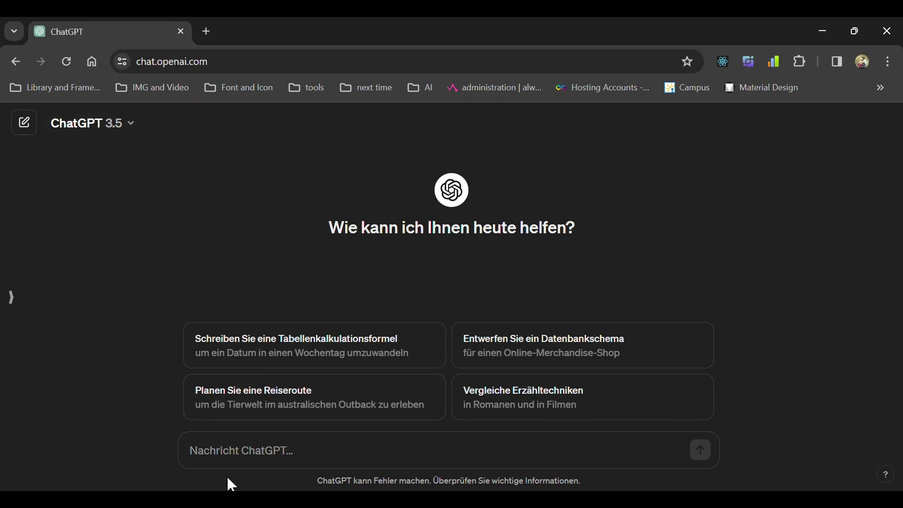
Send ChatGPT the request 'write me an email for each topic that i send you.'.
left_click(268, 456)
type("write")
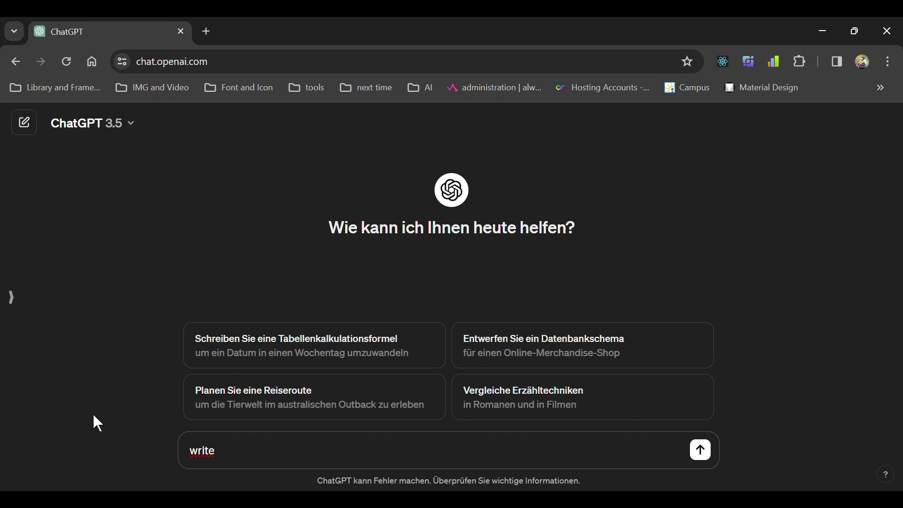
type("me an email for ea")
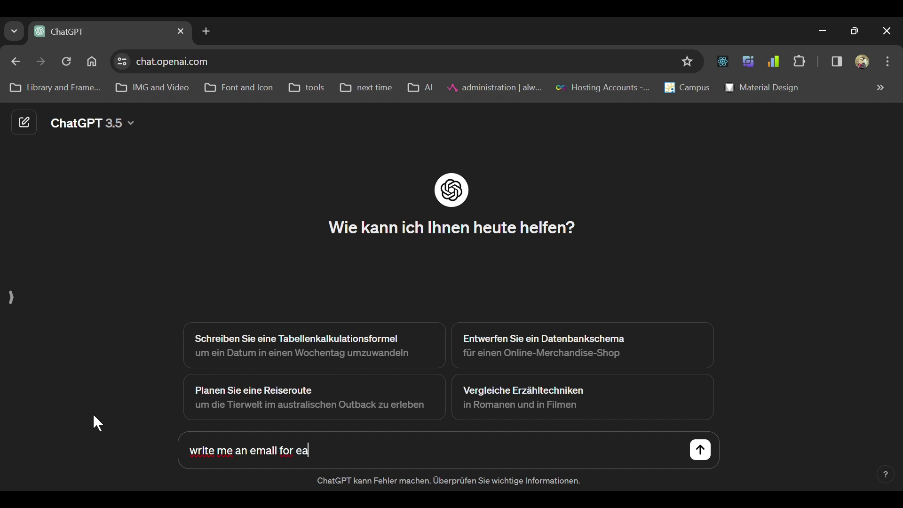
type("ch topic that")
key("BackSpace")
key("BackSpace")
key("BackSpace")
key("BackSpace")
key("BackSpace")
type("that i send u")
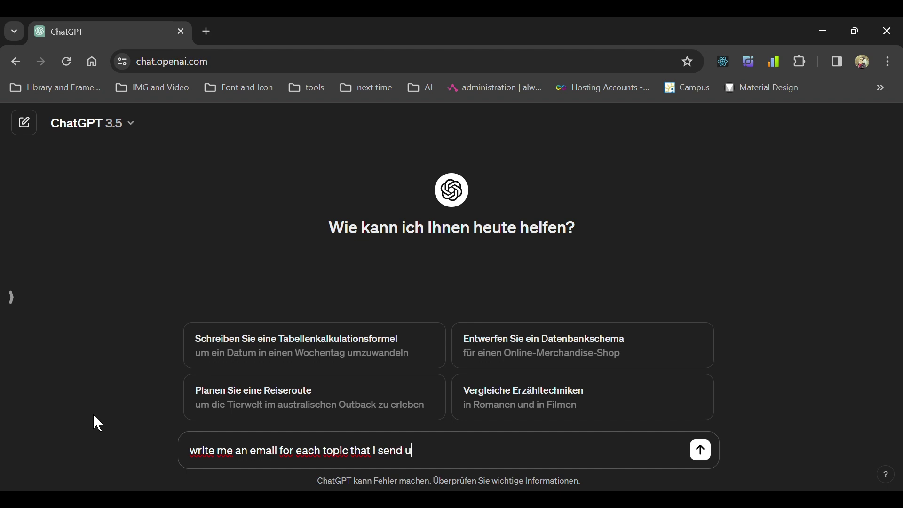
key("BackSpace")
type("you.")
key("Return")
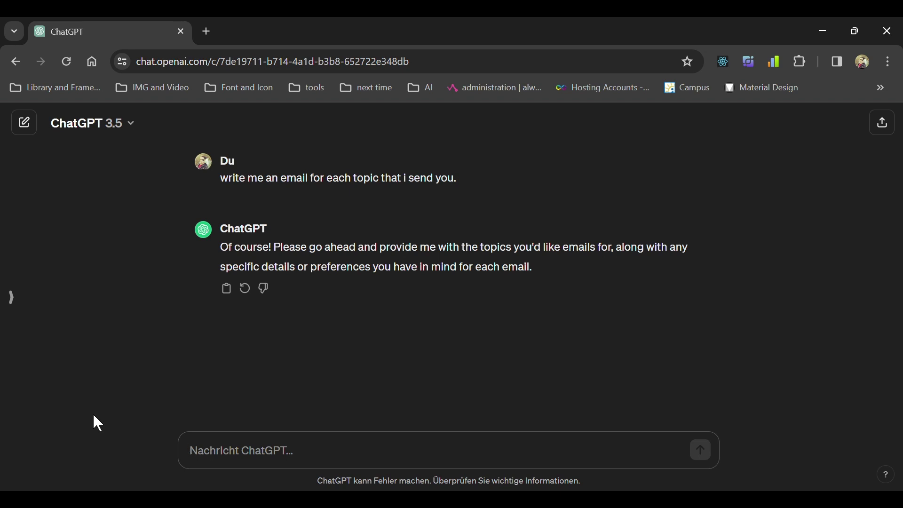
left_click(216, 451)
Send the topic: a friend's weekend party invite, declined over an important appointment in another city.
type("my")
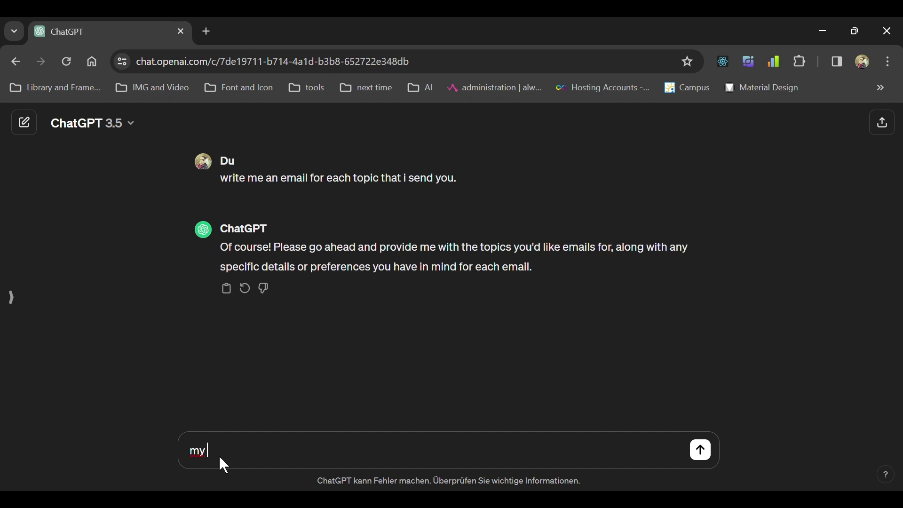
type(" friend nico invited me to")
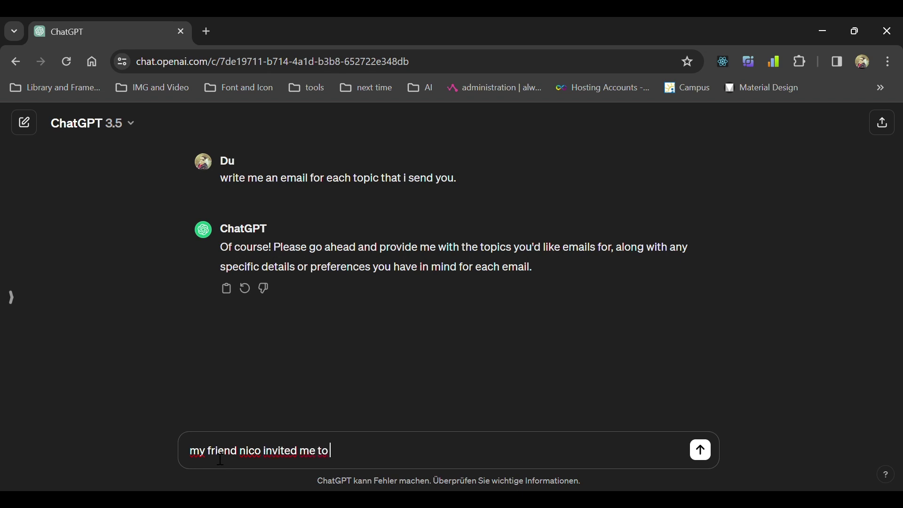
type(" a party this week")
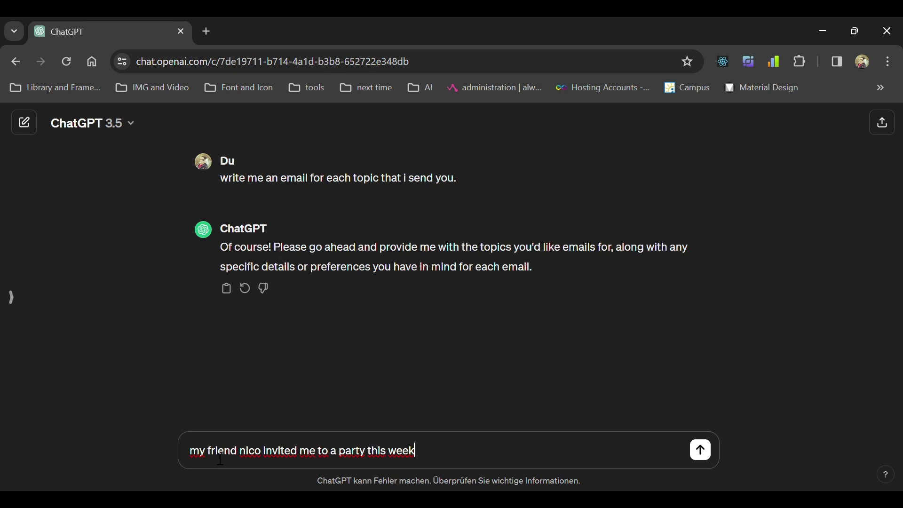
type("end . but i have an i")
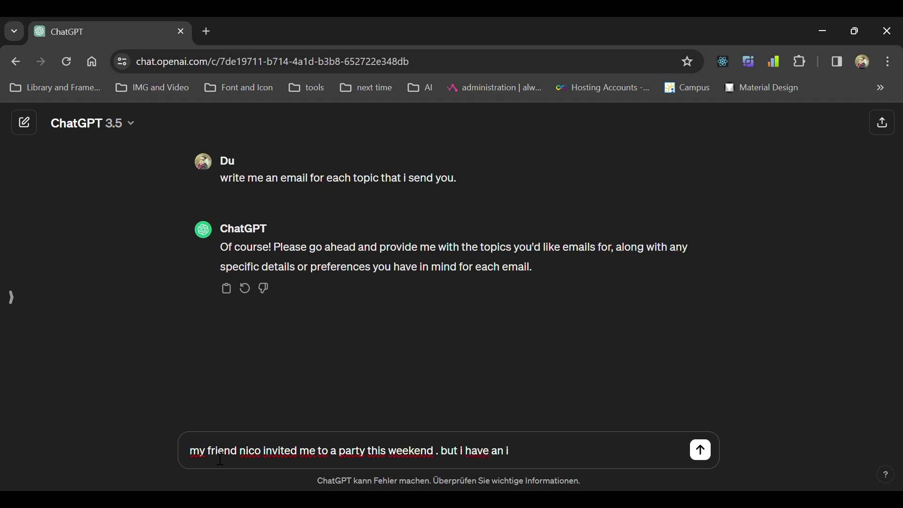
type("mportant Appo")
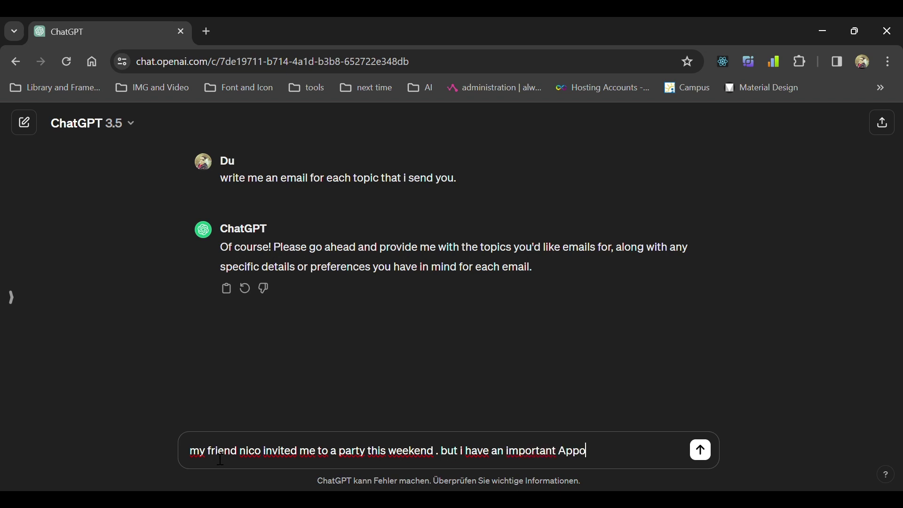
type("intment in other city")
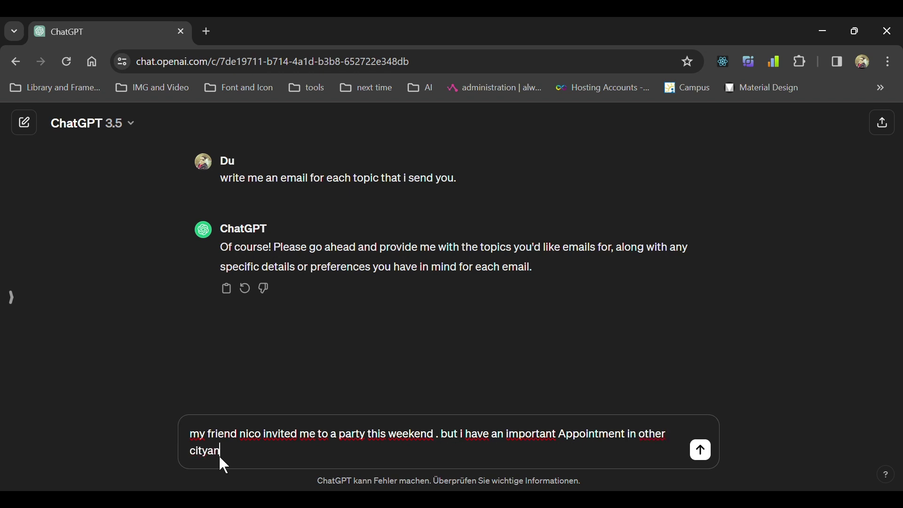
type("an")
key("BackSpace")
key("BackSpace")
type("and wont")
key("BackSpace")
type("'t be able to at")
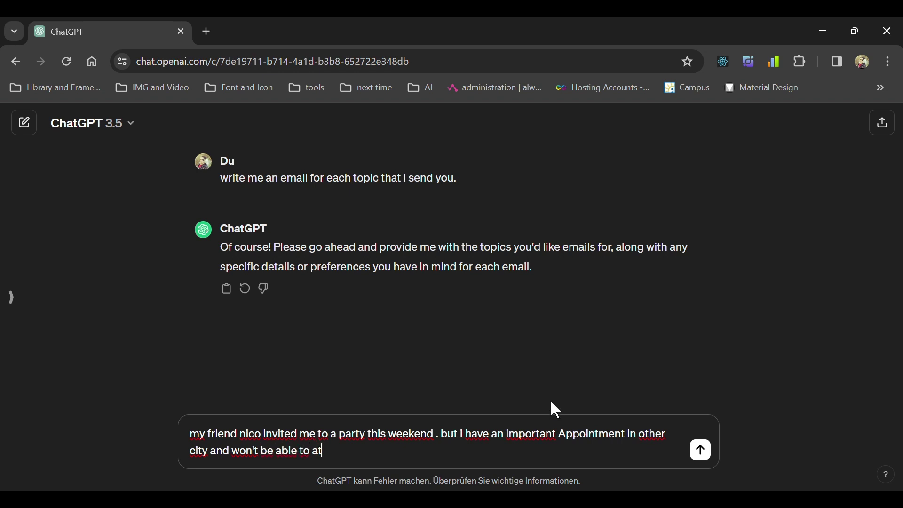
type("tend the party")
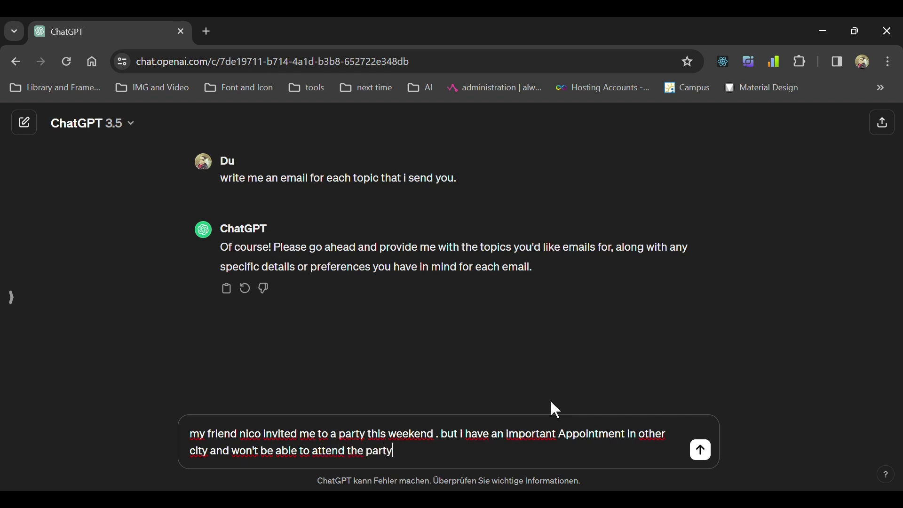
key("Return")
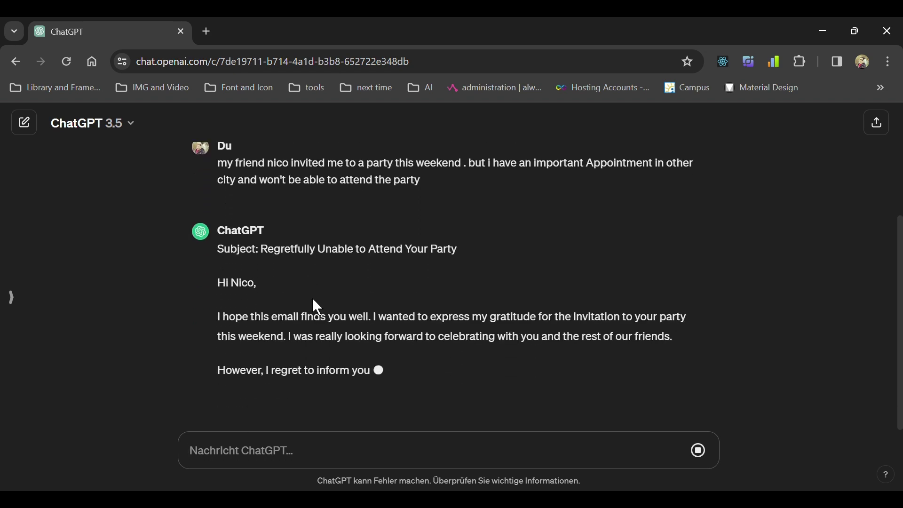
Read through the generated party-declining email, highlighting its subject line and greeting.
left_click_drag(260, 248, 494, 253)
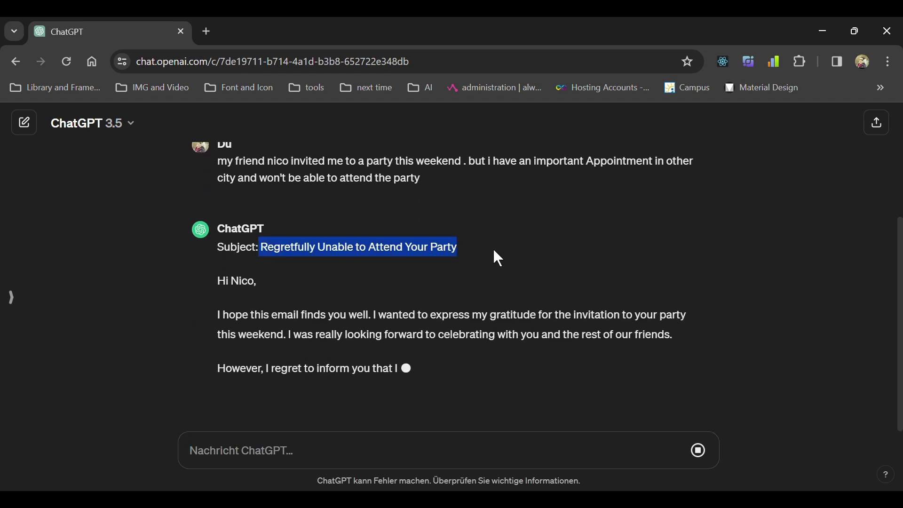
left_click(494, 253)
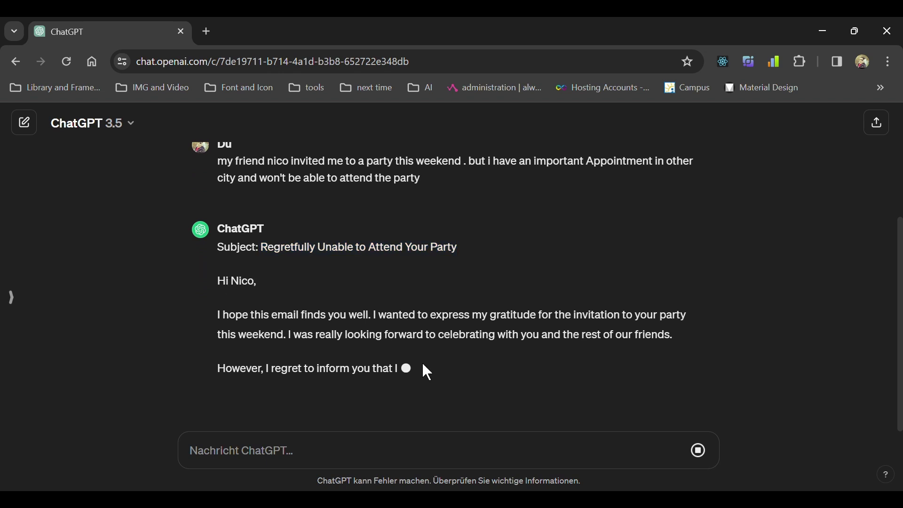
scroll(411, 374, "down", 4)
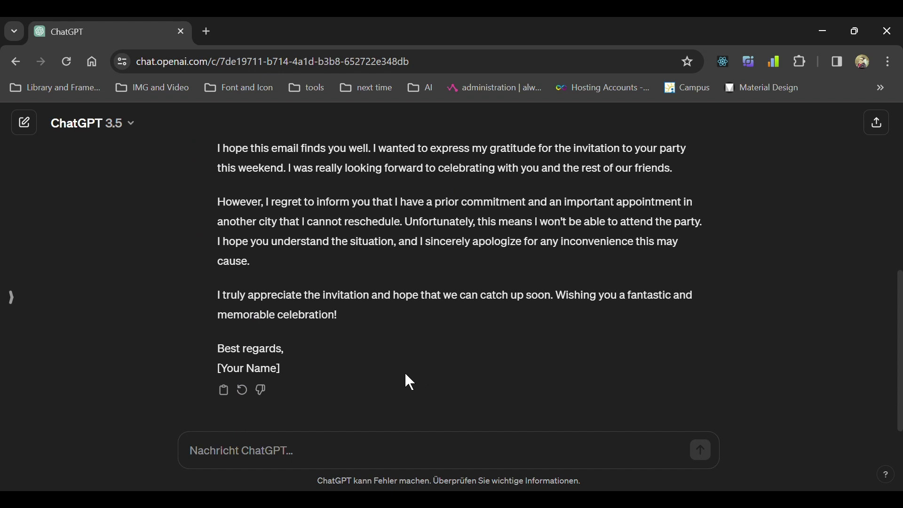
scroll(405, 372, "up", 4)
scroll(332, 373, "up", 1)
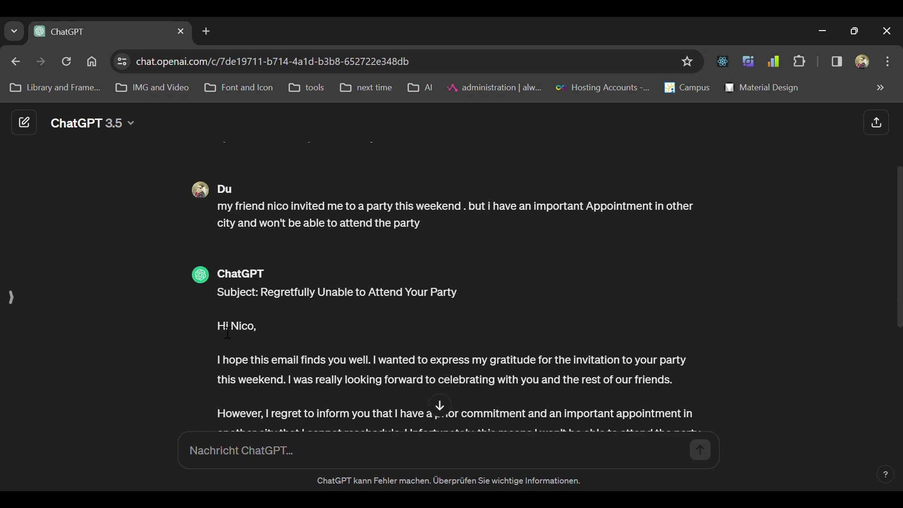
triple_click(229, 327)
left_click(281, 332)
scroll(329, 306, "down", 3)
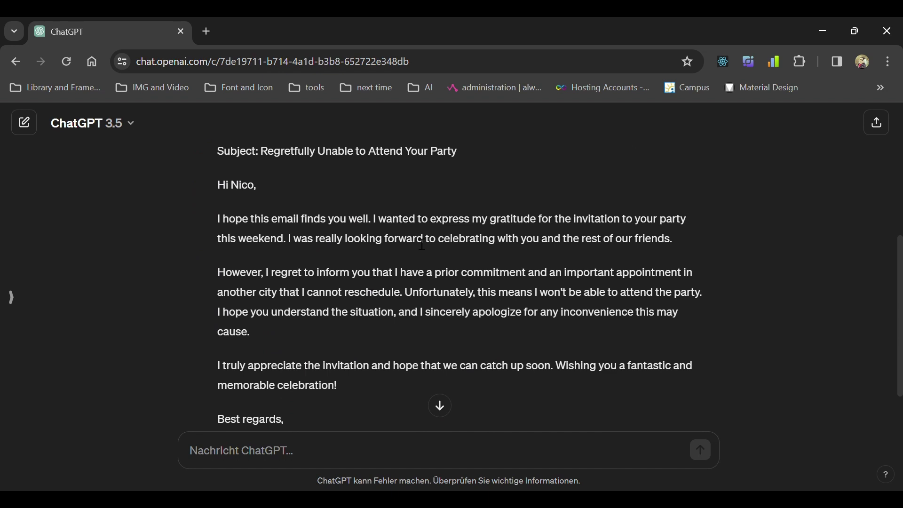
scroll(580, 295, "up", 3)
scroll(580, 295, "up", 2)
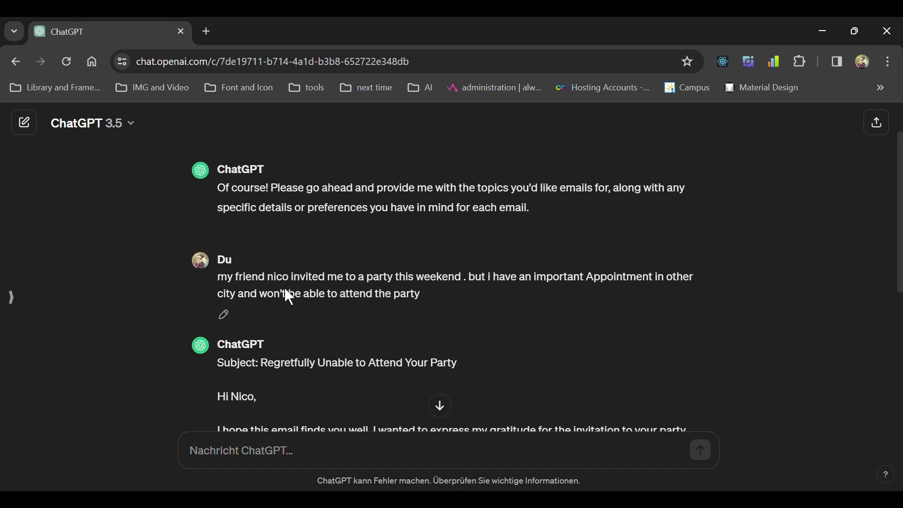
scroll(397, 304, "down", 5)
scroll(398, 305, "down", 1)
scroll(293, 244, "up", 1)
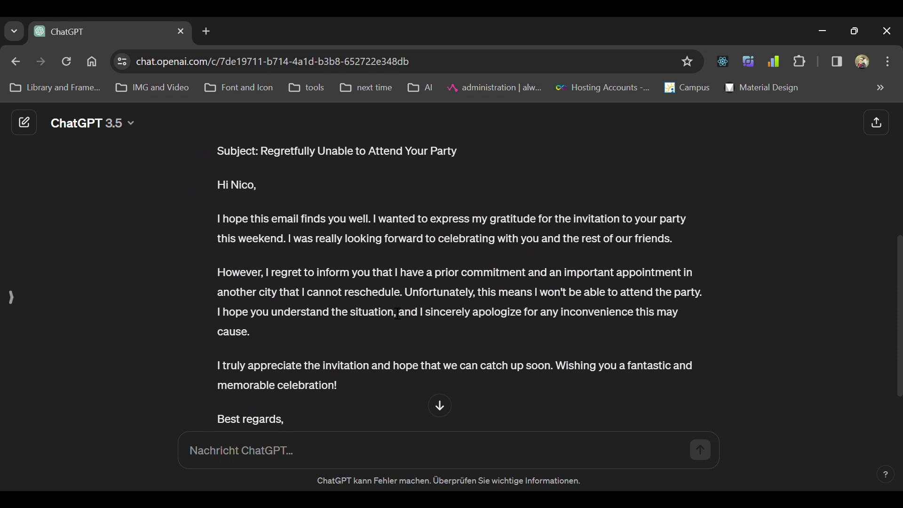
scroll(398, 314, "down", 2)
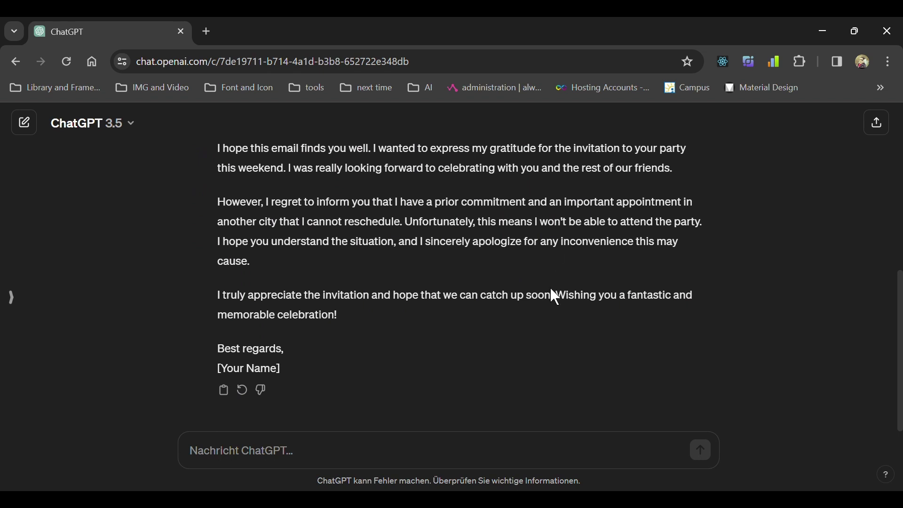
scroll(441, 282, "up", 3)
scroll(440, 281, "down", 3)
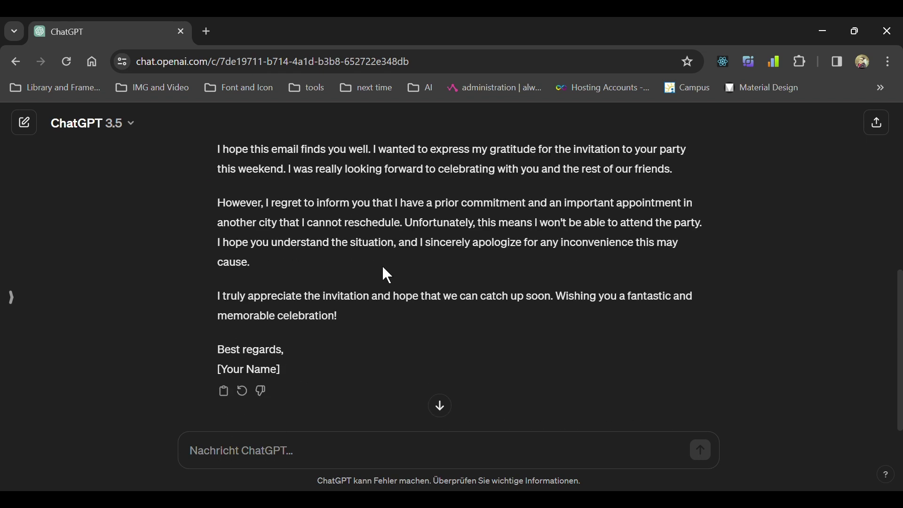
Inspect the '[Your Name]' placeholder signature at the end of the email.
left_click_drag(231, 371, 218, 371)
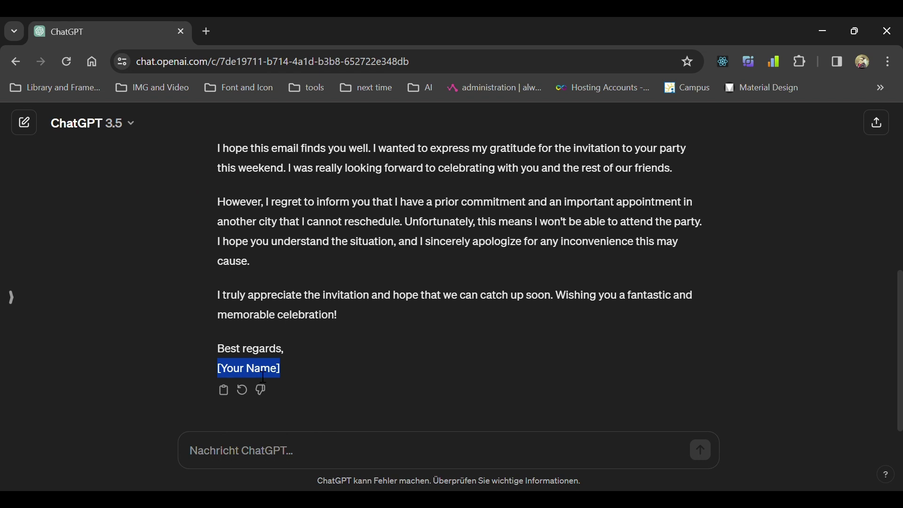
left_click(221, 365)
mouse_move(219, 369)
left_mouse_down()
mouse_move(306, 369)
mouse_move(226, 375)
left_mouse_up()
scroll(318, 307, "up", 3)
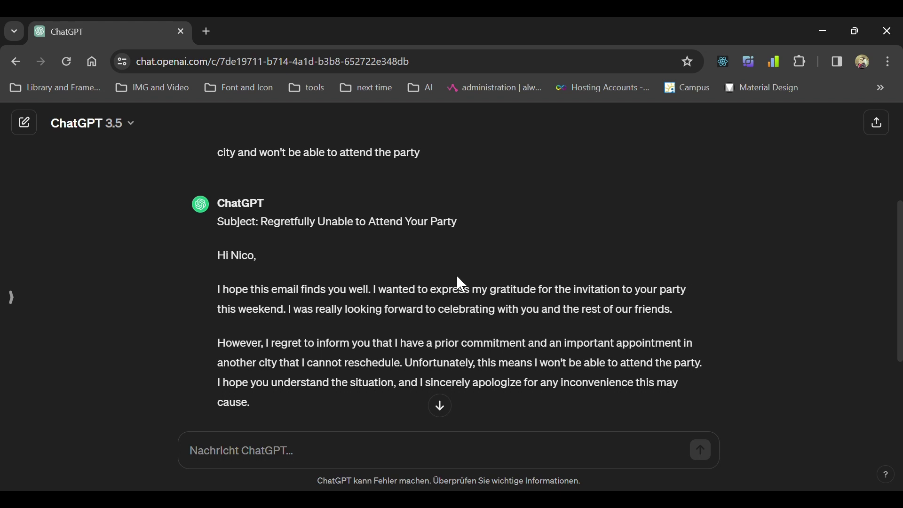
scroll(440, 276, "down", 3)
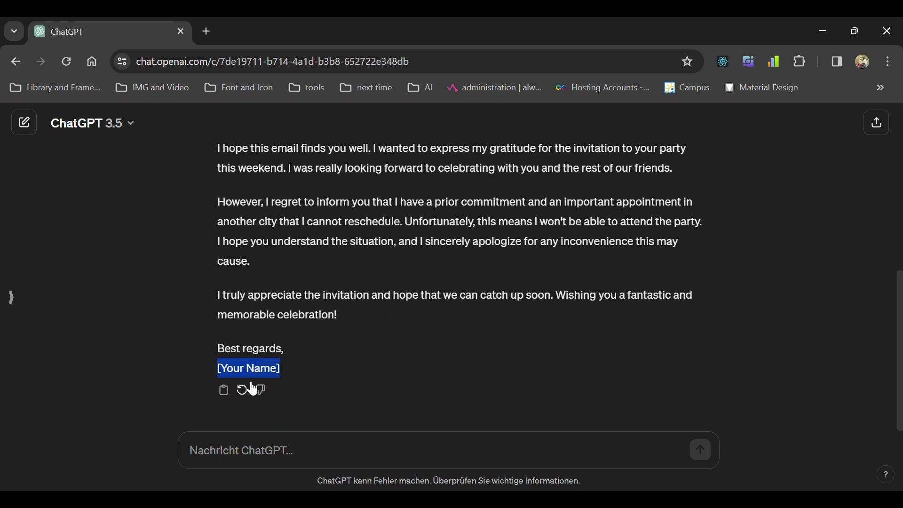
left_click(310, 366)
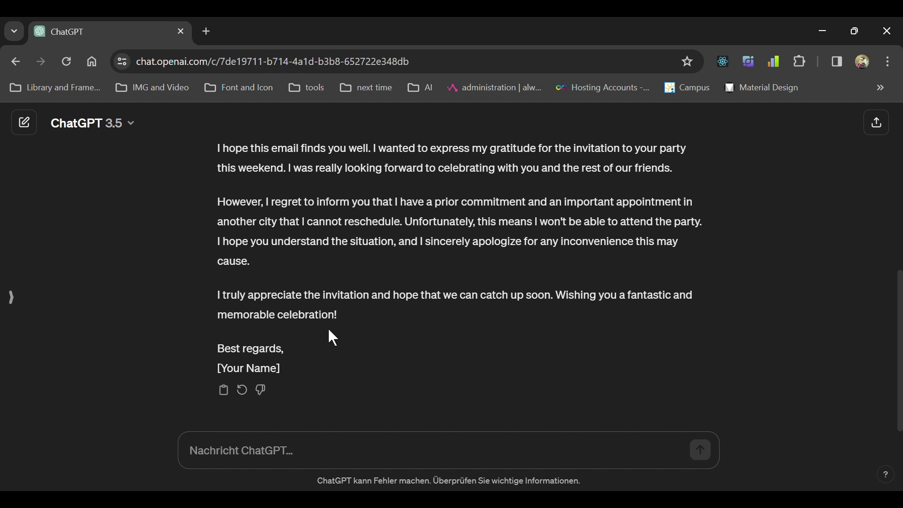
Tell ChatGPT to always use the user's first name and last name in this chat.
type("in")
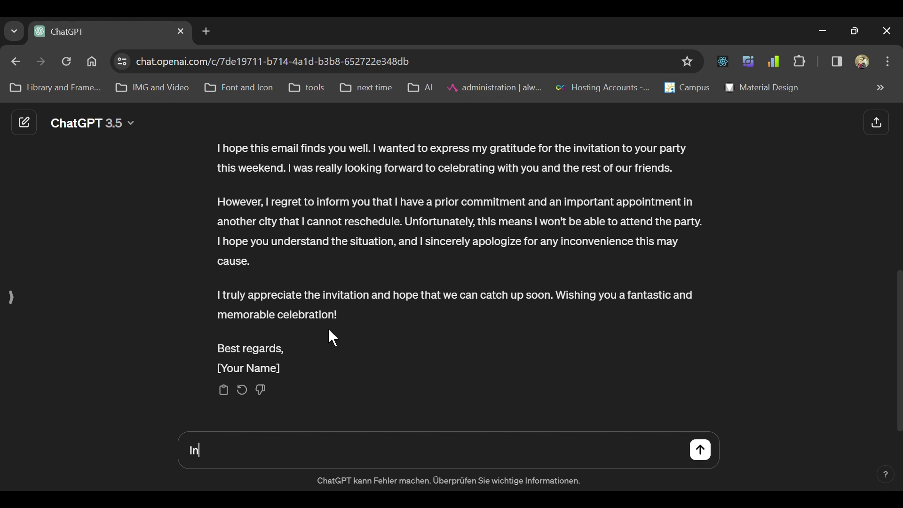
type(" tis chat use")
left_click(206, 453)
type("h")
left_click(318, 455)
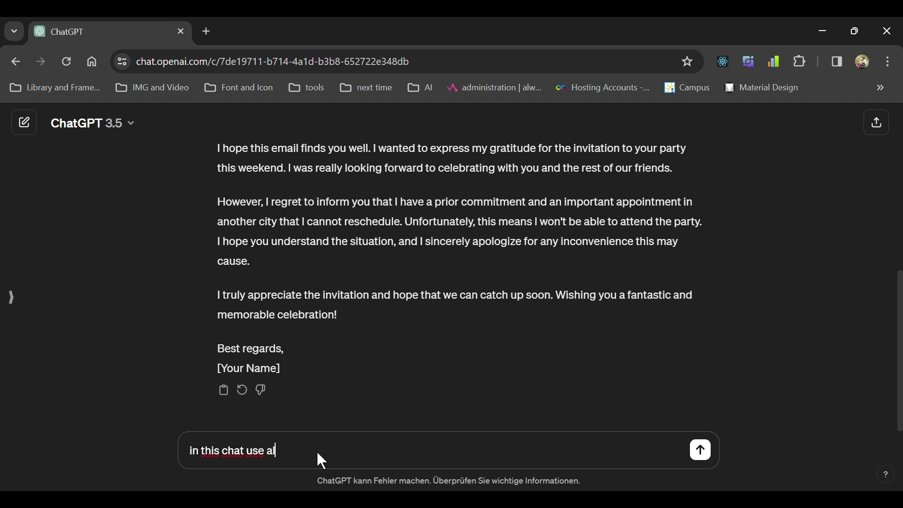
key("BackSpace")
key("shift+Return")
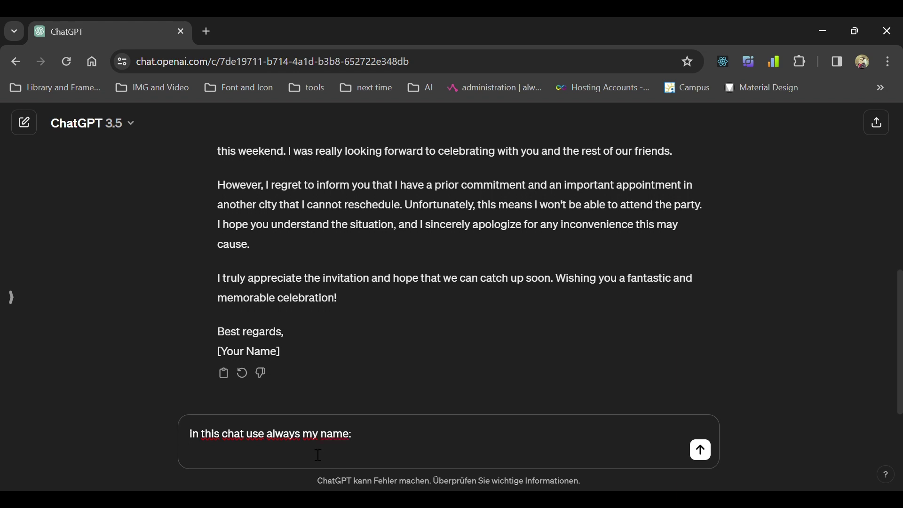
key("shift+Return")
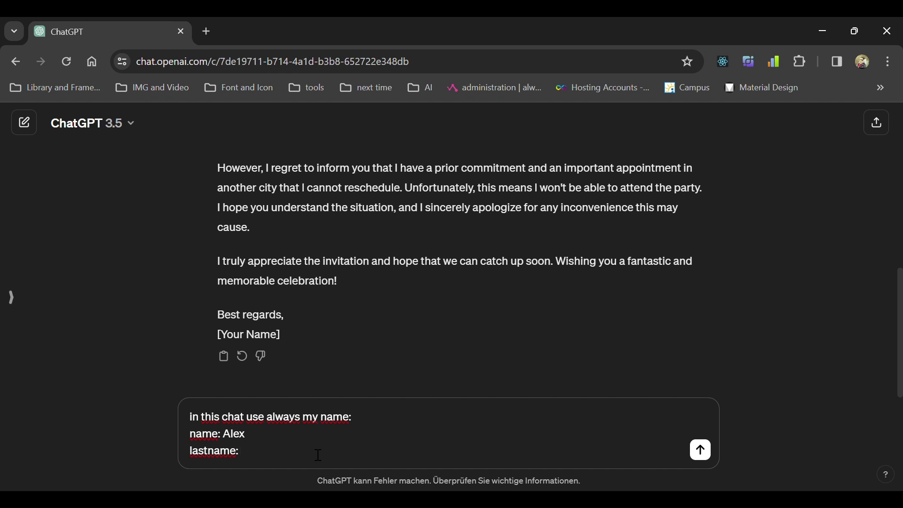
key("Return")
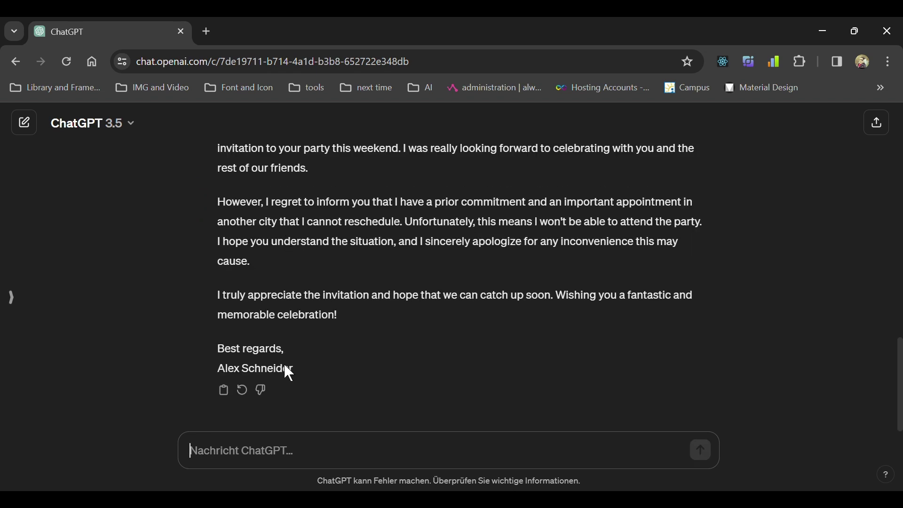
Check that the regenerated party email is now signed with the sender's full name.
left_click_drag(294, 370, 218, 370)
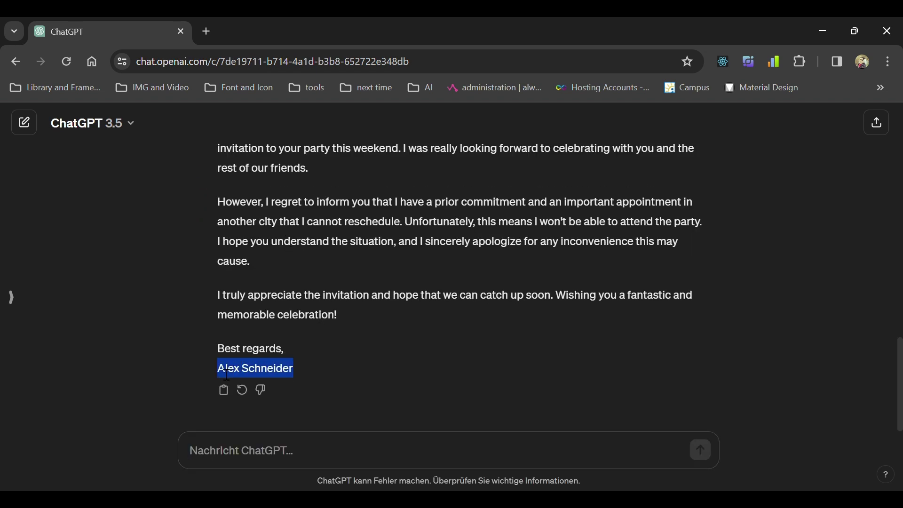
scroll(265, 381, "up", 2)
scroll(288, 375, "down", 2)
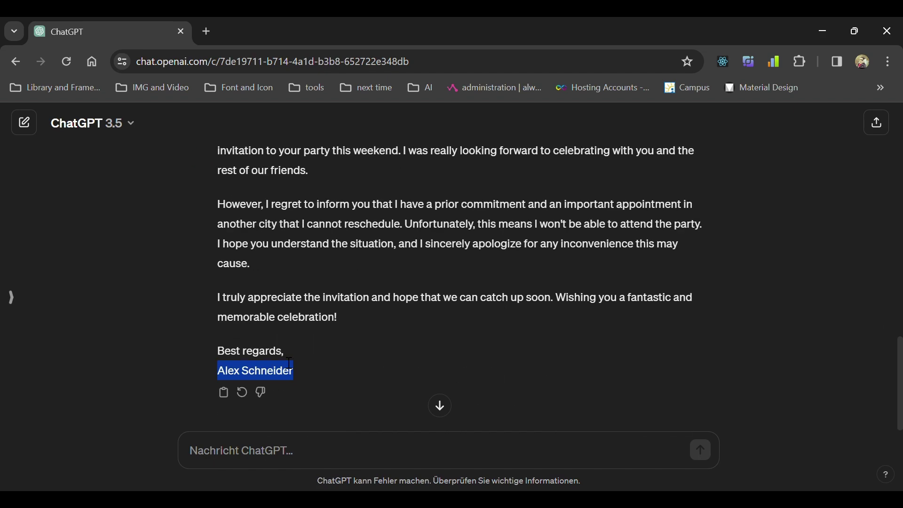
scroll(301, 320, "up", 5)
left_click(440, 405)
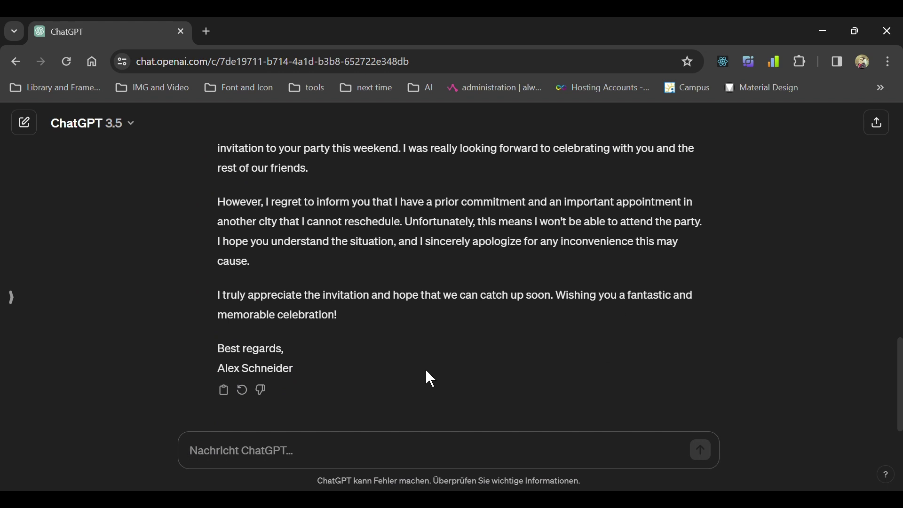
Describe a package the postal website shows as delivered but never received, asking its status.
type("i had")
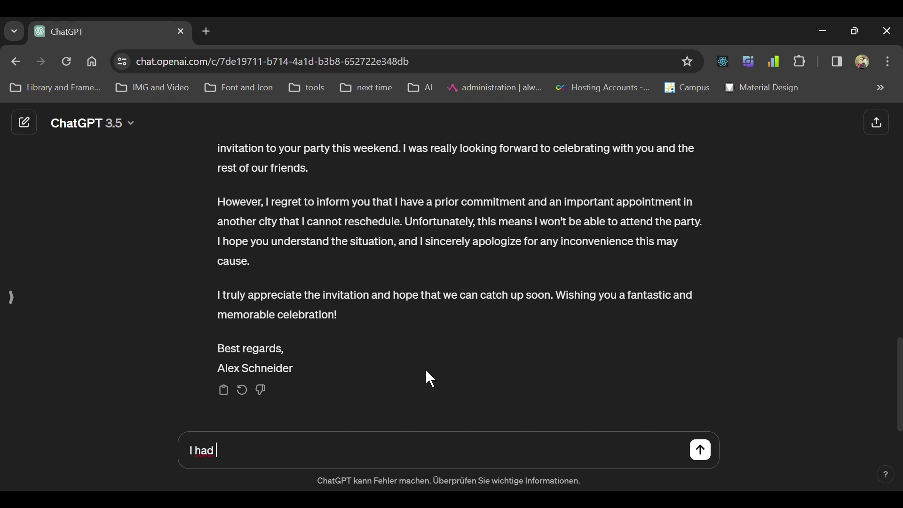
type(" a")
type("package that ")
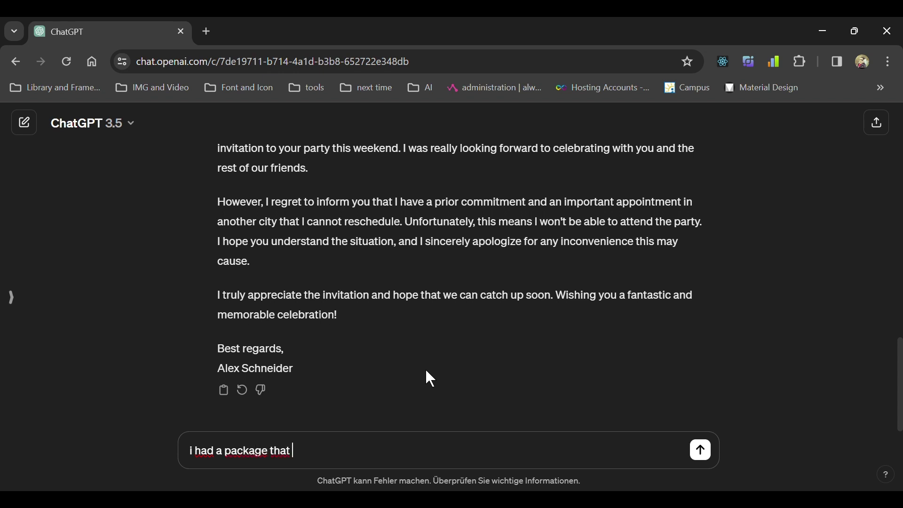
type("i havn't recieved . U")
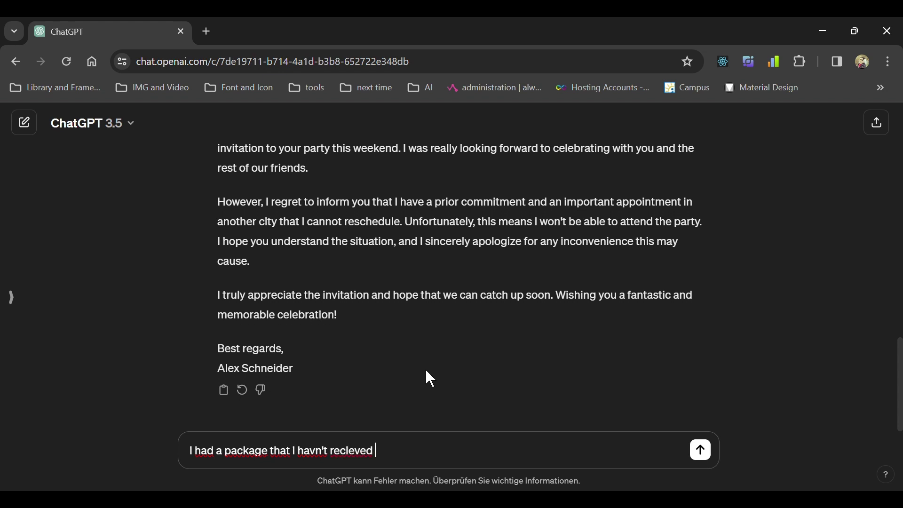
type("pon cg")
key("BackSpace")
type("hcr")
key("BackSpace")
key("BackSpace")
type("ecking the ")
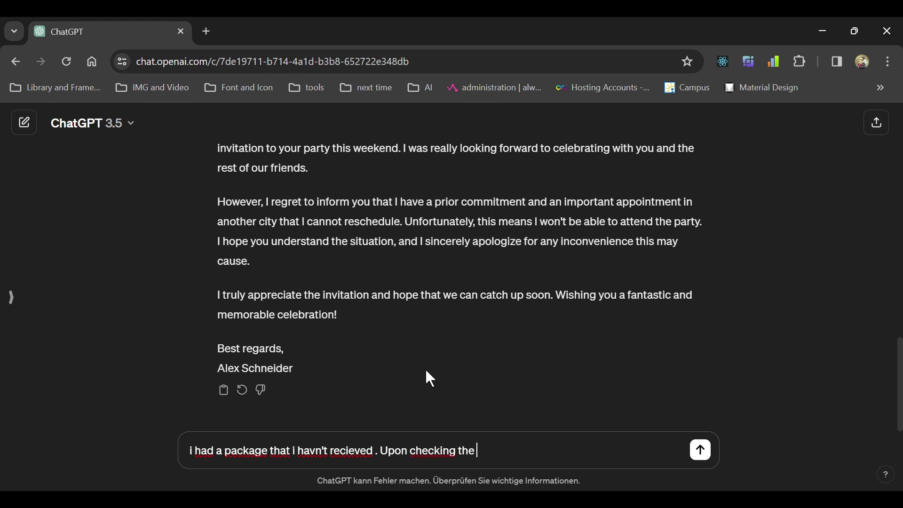
type("postal service ")
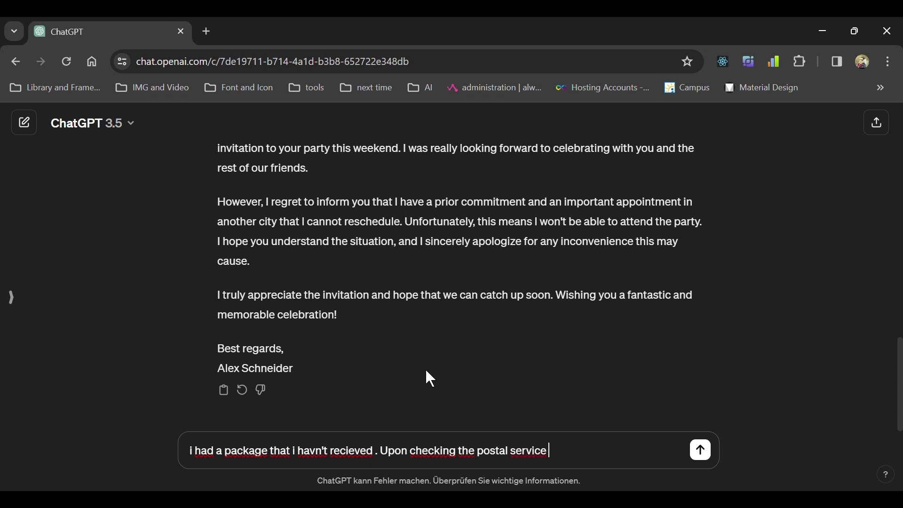
type("website , it indi")
key("BackSpace")
type("c")
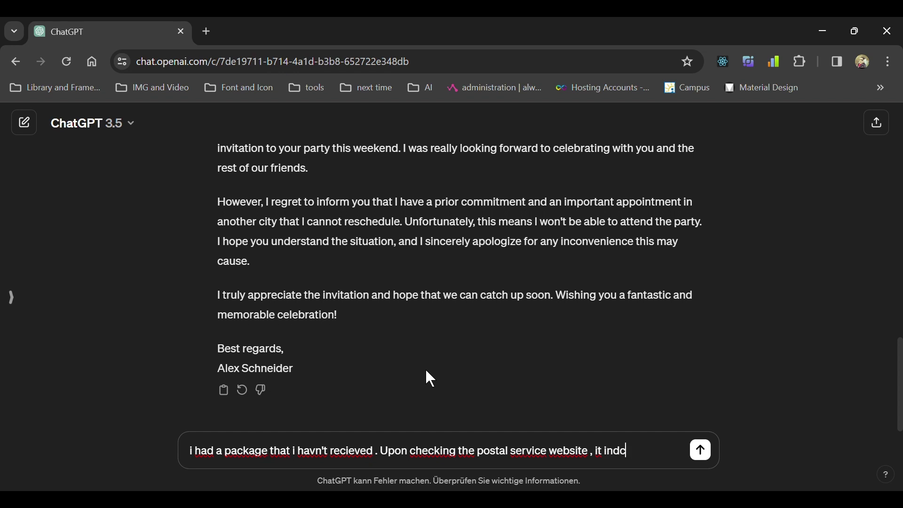
type("atedthat the")
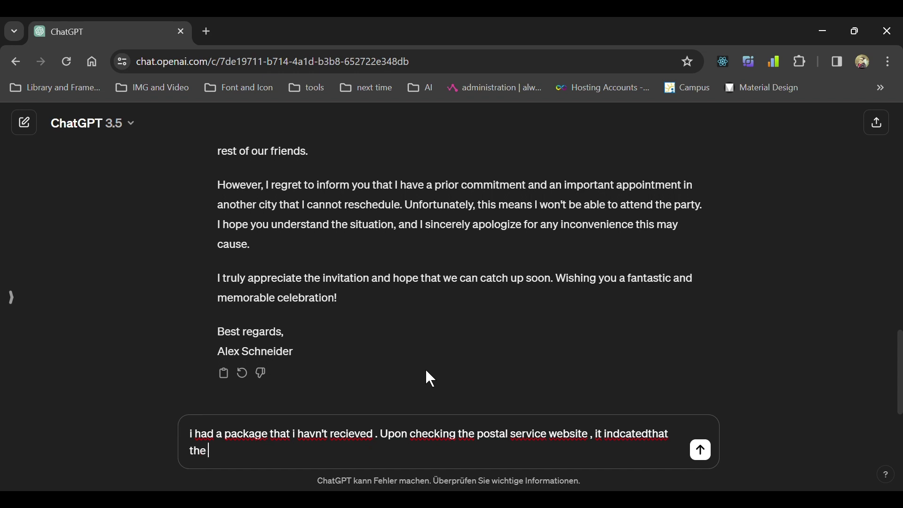
type(" package ")
type("was del")
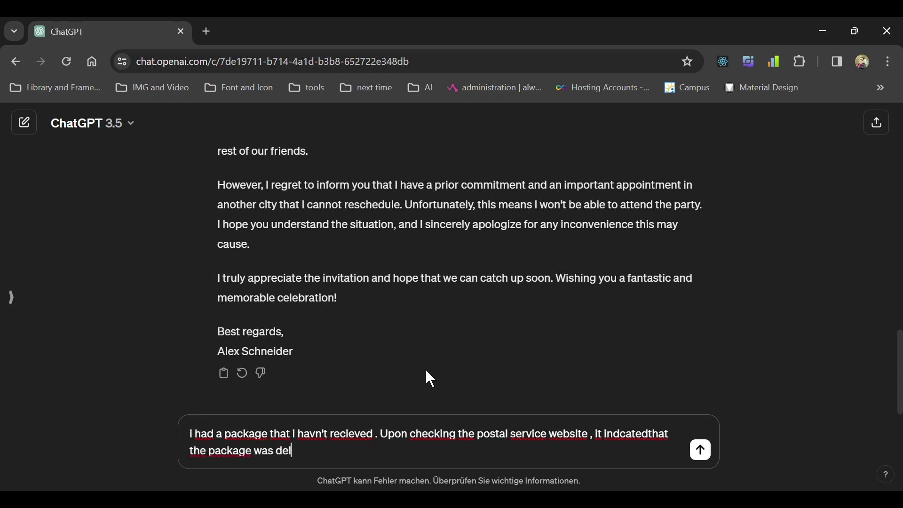
type("ivered")
key("BackSpace")
type(". i would like ")
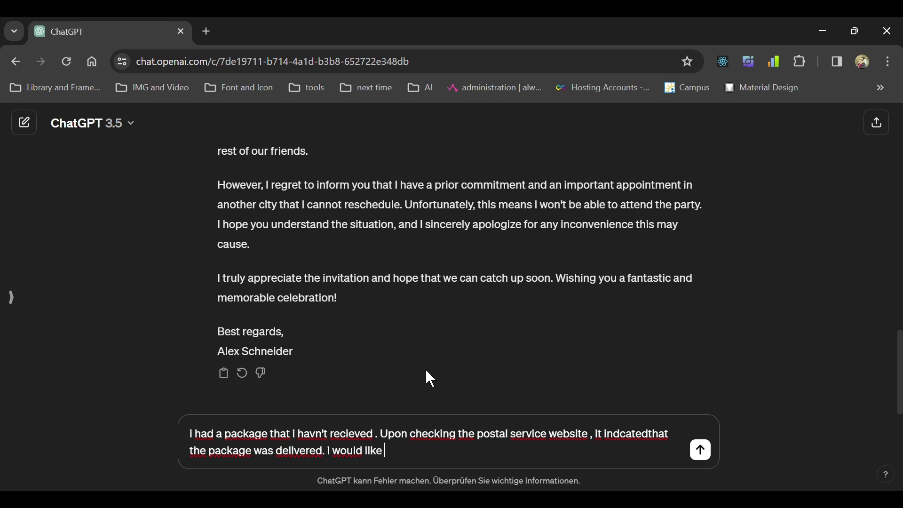
type("to know about the stat")
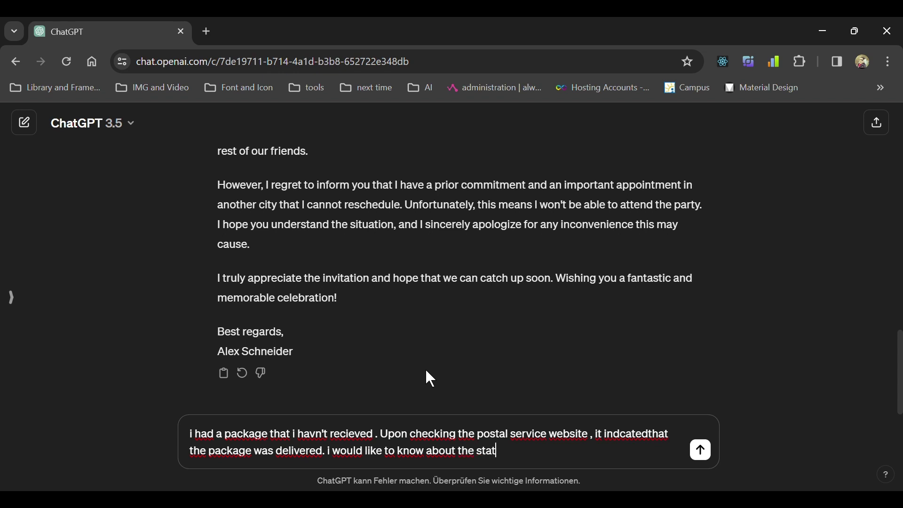
type("us of my package")
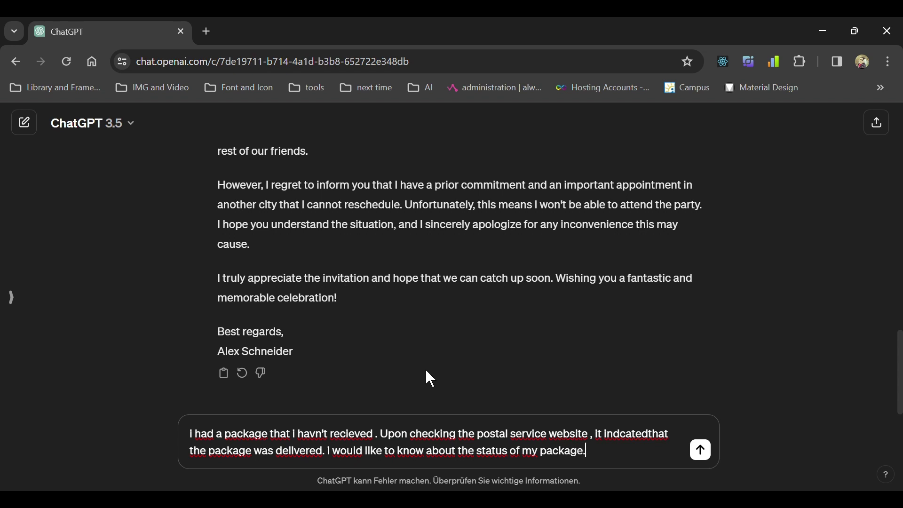
type(". tracking number")
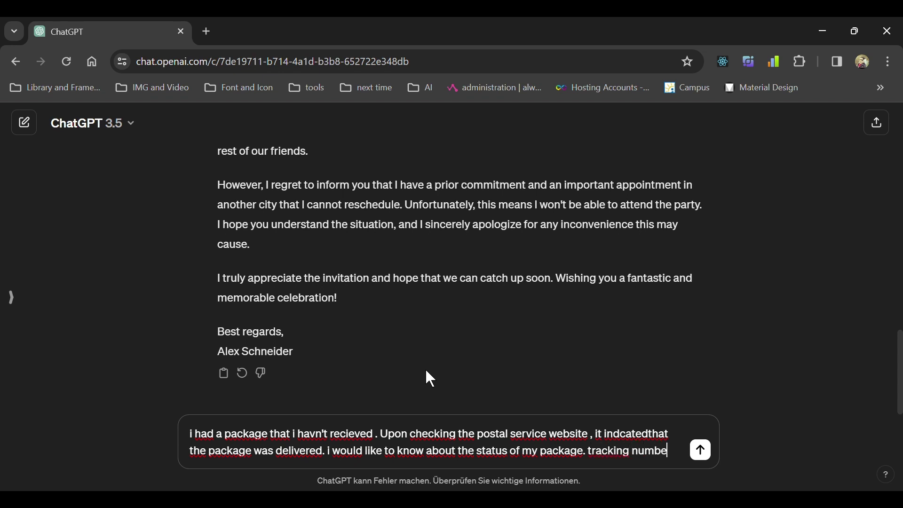
Add the package's tracking number on its own line and send the request.
key("BackSpace")
key("BackSpace")
key("BackSpace")
key("BackSpace")
key("BackSpace")
key("BackSpace")
key("BackSpace")
key("BackSpace")
key("BackSpace")
key("BackSpace")
key("BackSpace")
key("BackSpace")
key("BackSpace")
key("BackSpace")
key("BackSpace")
key("shift+Return")
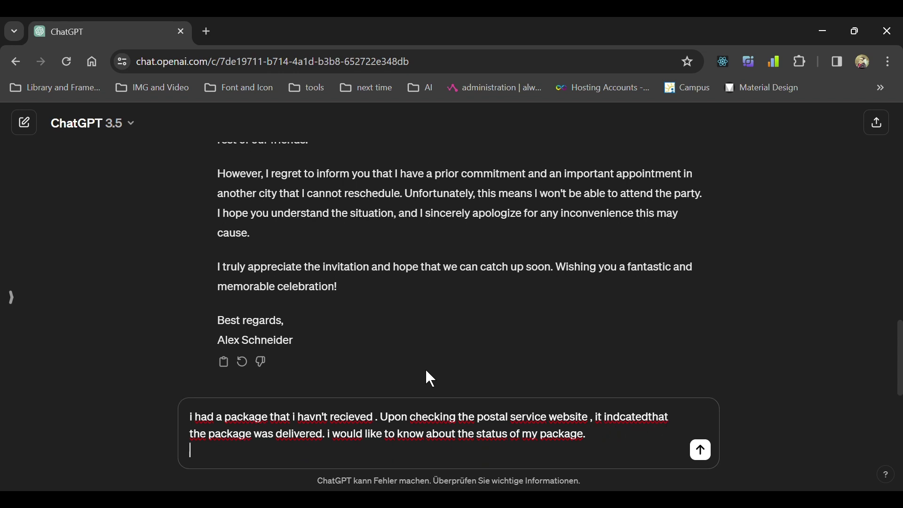
type("Trackin")
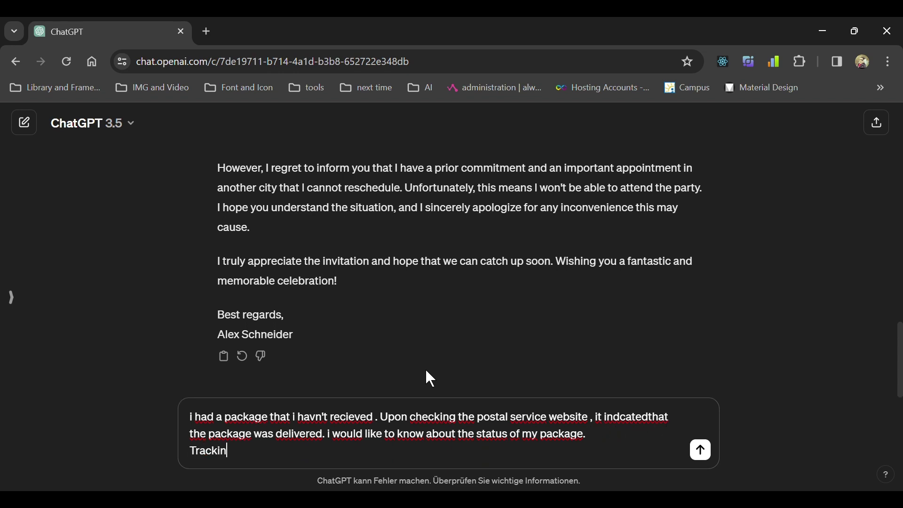
type("g number : 1234557678")
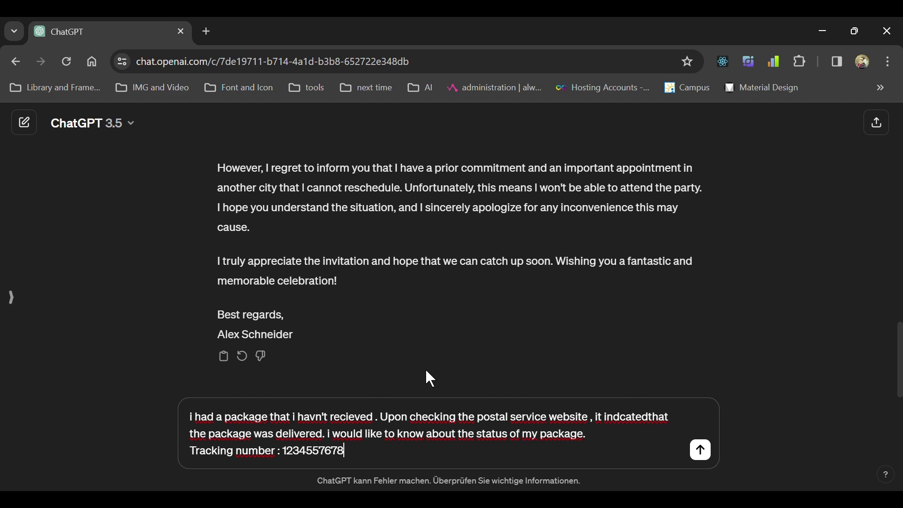
key("Return")
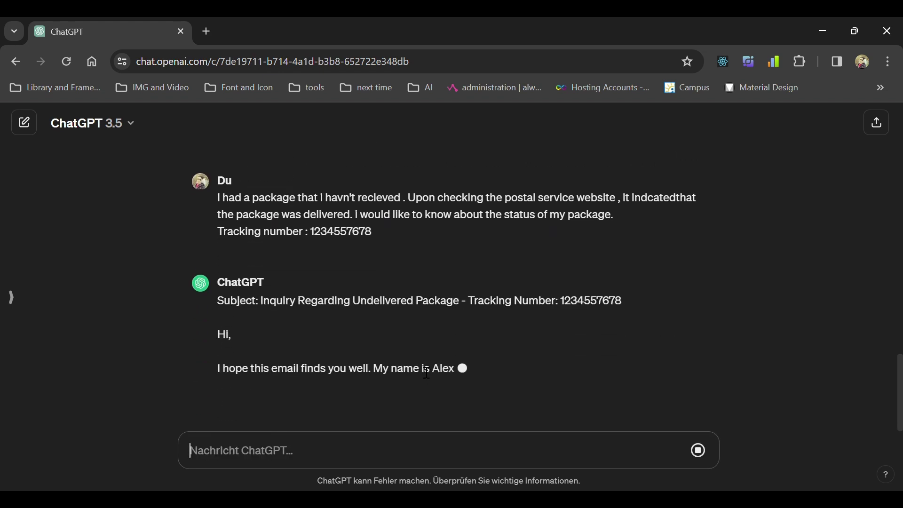
left_click_drag(260, 257, 629, 256)
scroll(560, 266, "down", 1)
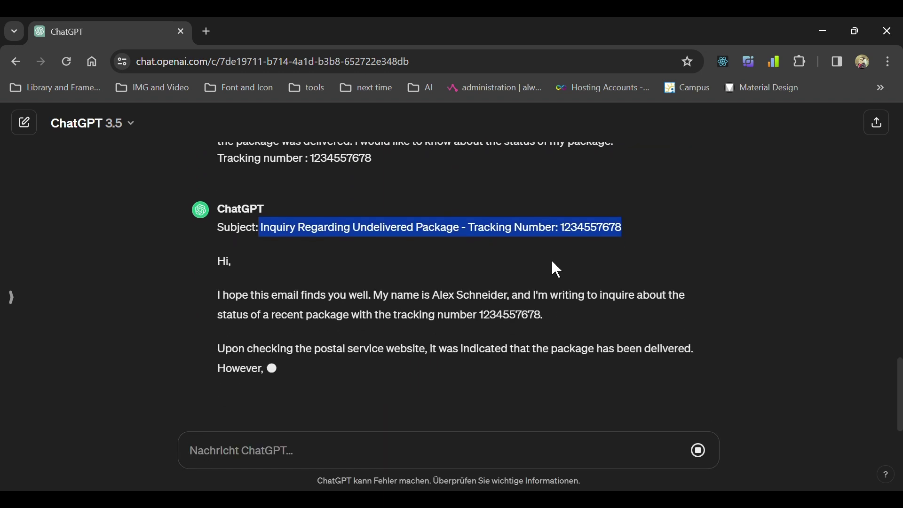
scroll(357, 284, "down", 4)
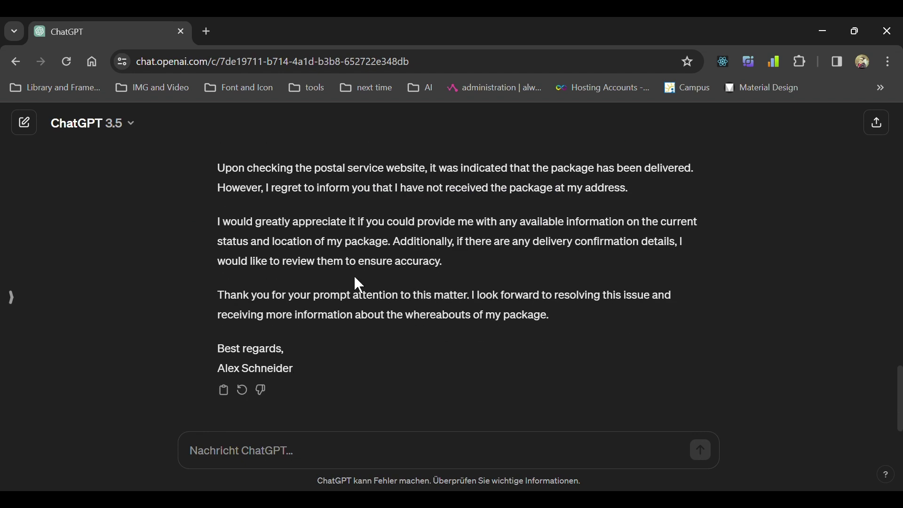
scroll(383, 298, "up", 3)
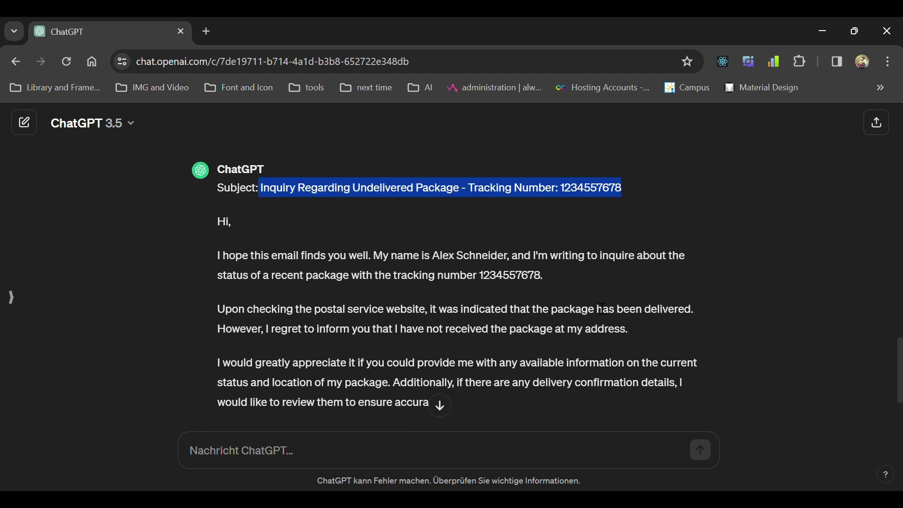
scroll(461, 297, "down", 3)
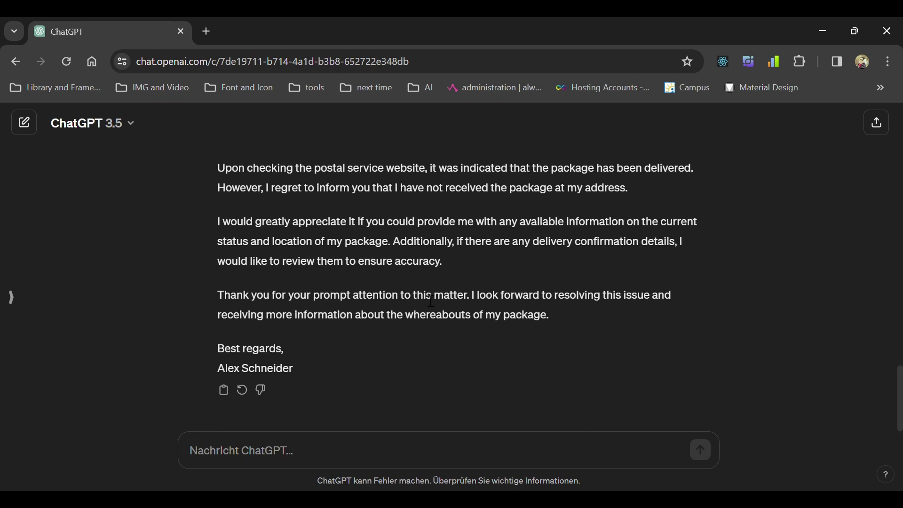
scroll(431, 301, "up", 3)
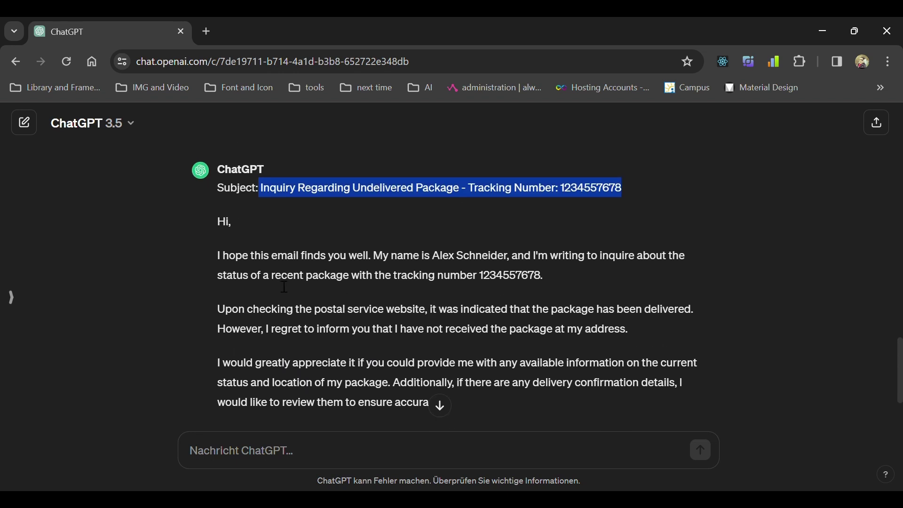
left_click_drag(219, 222, 341, 256)
scroll(405, 276, "down", 3)
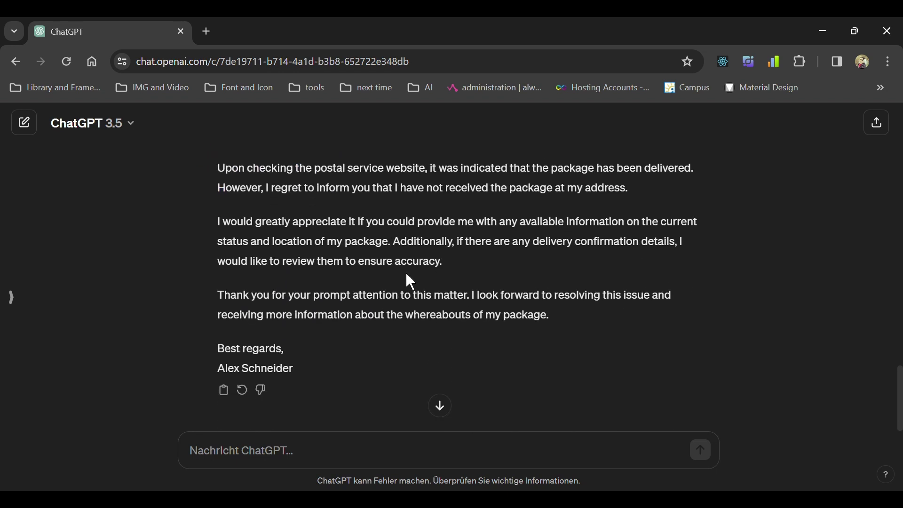
scroll(436, 262, "up", 3)
scroll(437, 261, "down", 2)
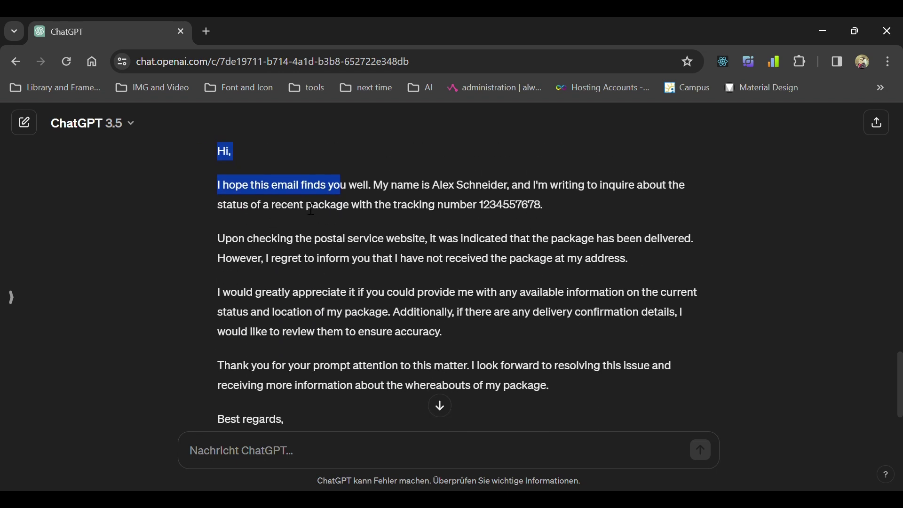
left_click(462, 270)
scroll(423, 282, "down", 2)
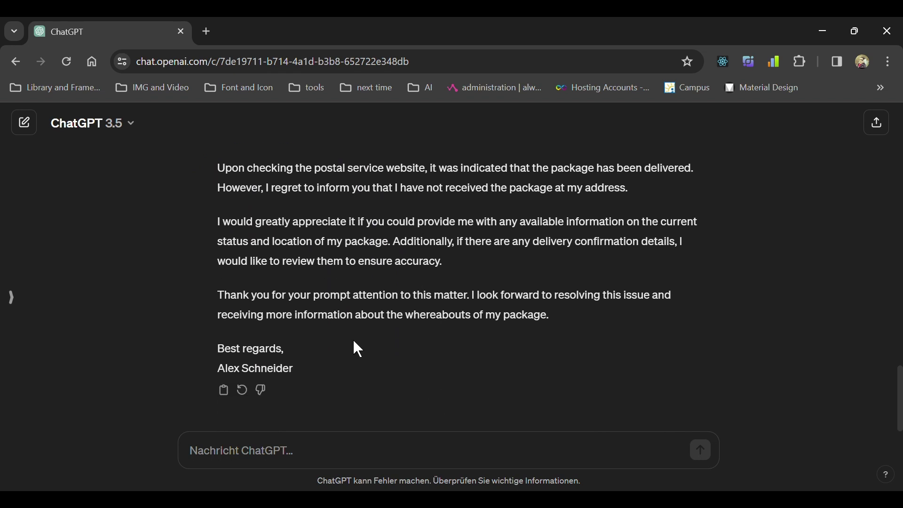
left_click_drag(295, 369, 220, 367)
left_click(362, 298)
scroll(494, 283, "up", 3)
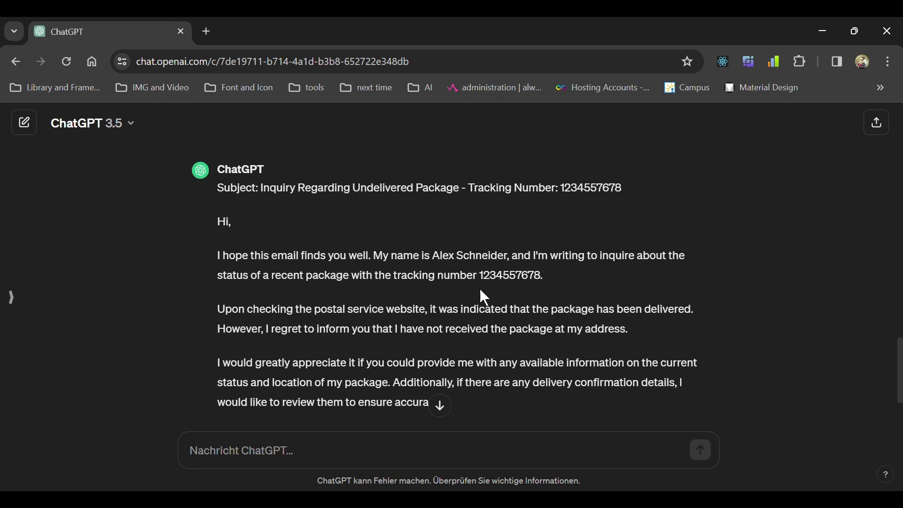
scroll(479, 297, "up", 2)
scroll(478, 298, "up", 2)
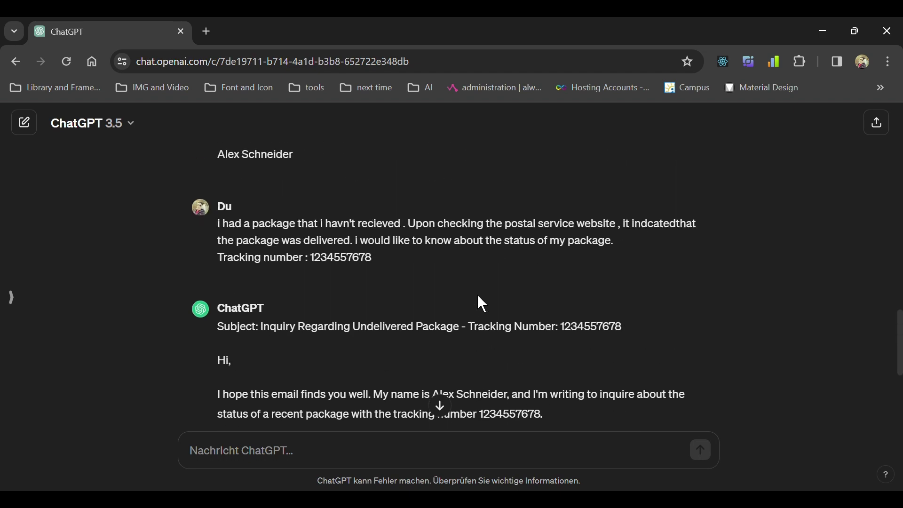
scroll(478, 301, "down", 4)
scroll(480, 310, "down", 2)
scroll(489, 311, "up", 2)
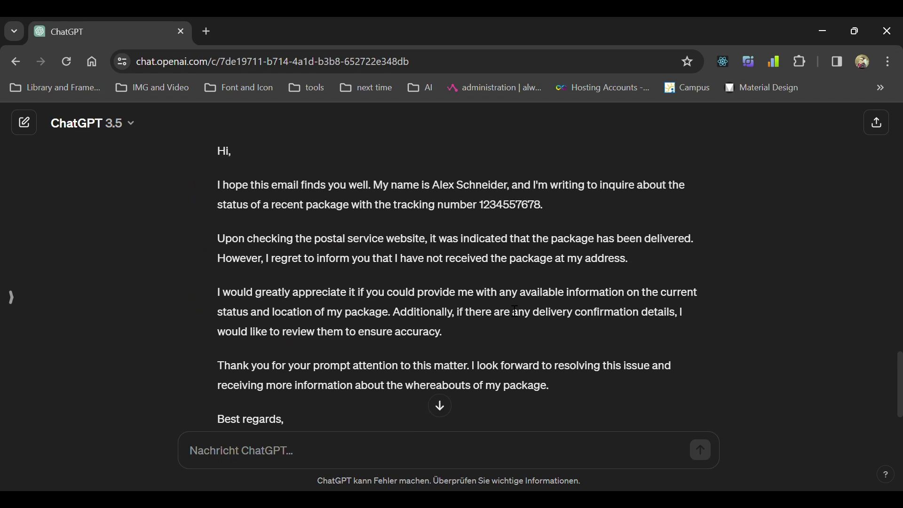
scroll(514, 312, "down", 2)
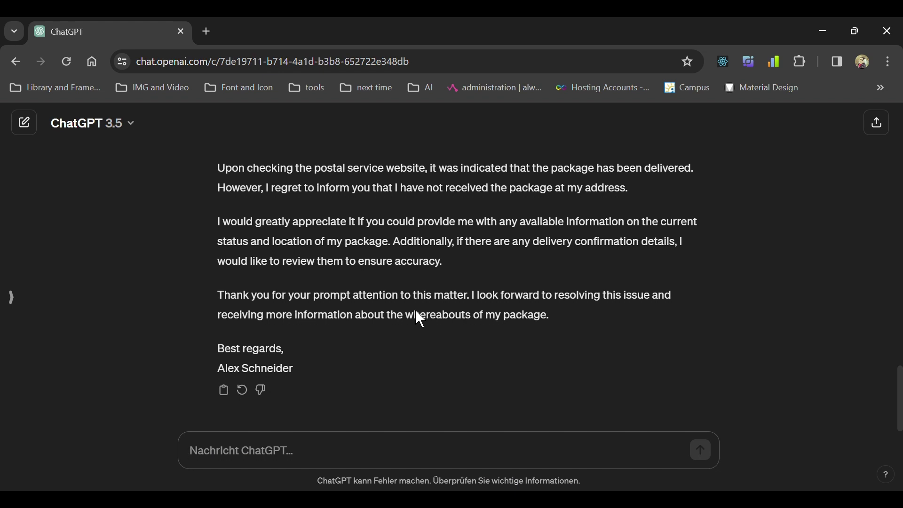
scroll(420, 319, "up", 5)
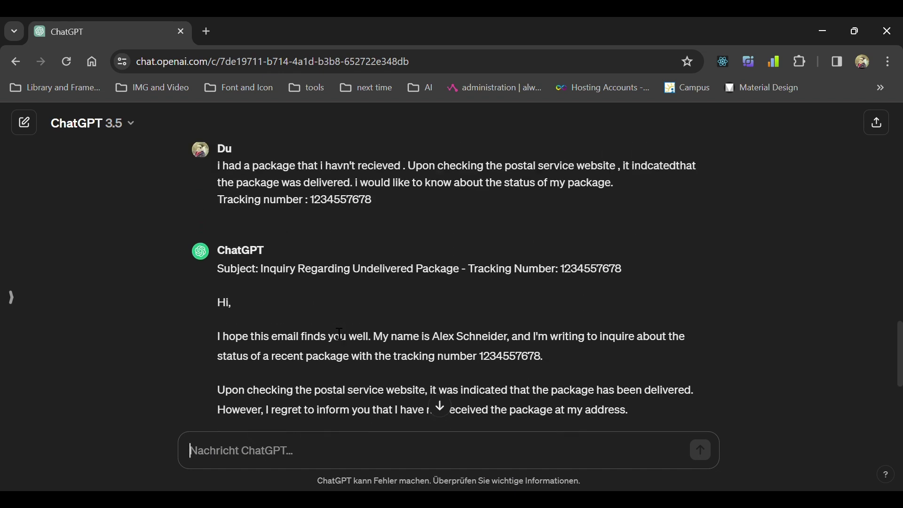
mouse_move(226, 282)
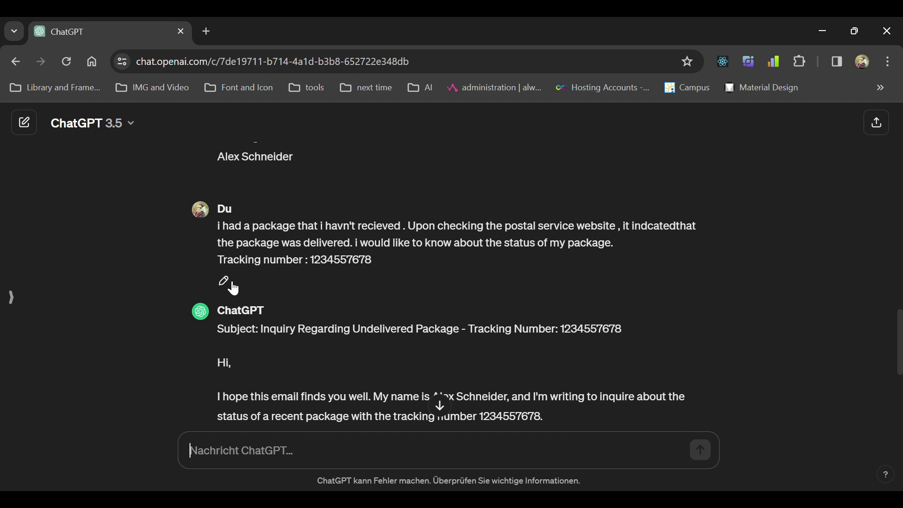
scroll(257, 247, "up", 1)
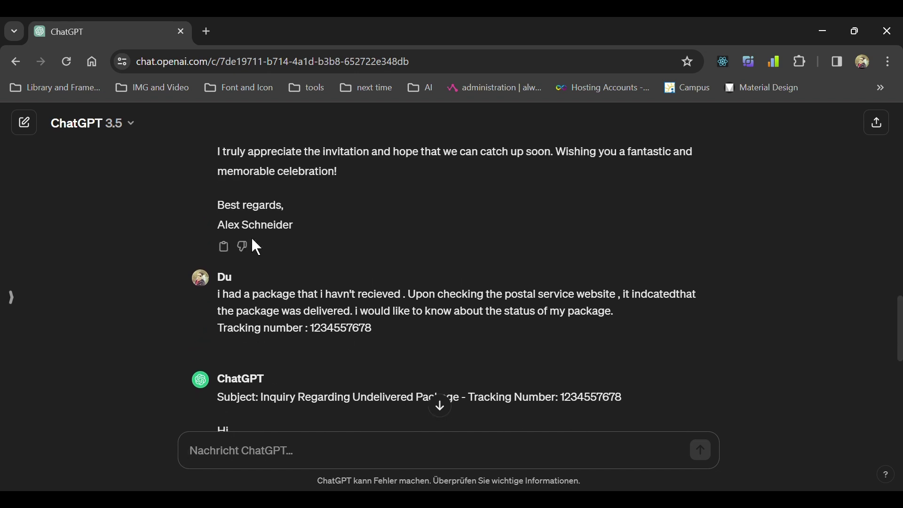
mouse_move(518, 343)
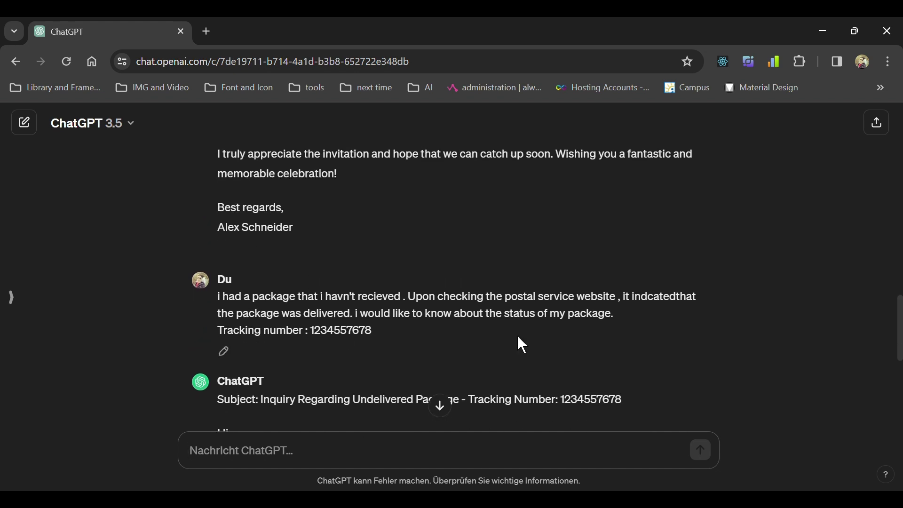
Edit the package message to add 'Question: do i need pay extra?' and resubmit it.
left_click(228, 354)
scroll(416, 309, "down", 1)
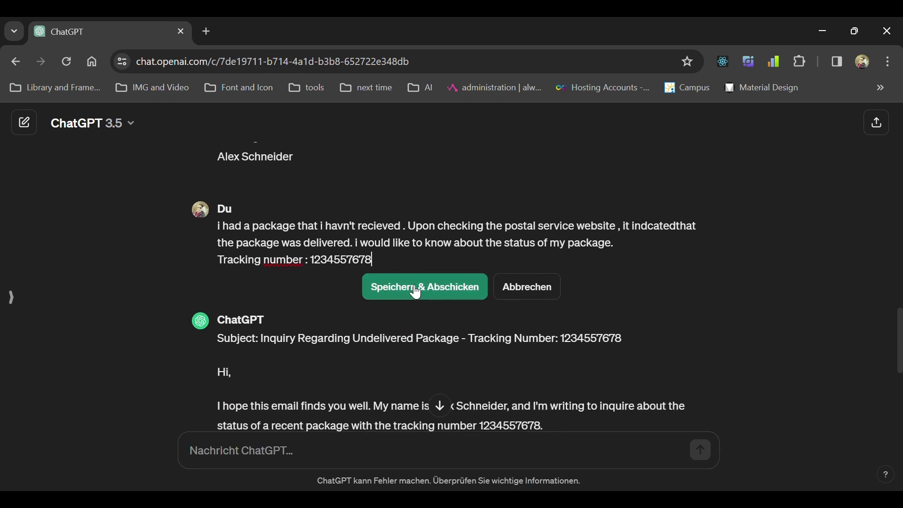
key("Return")
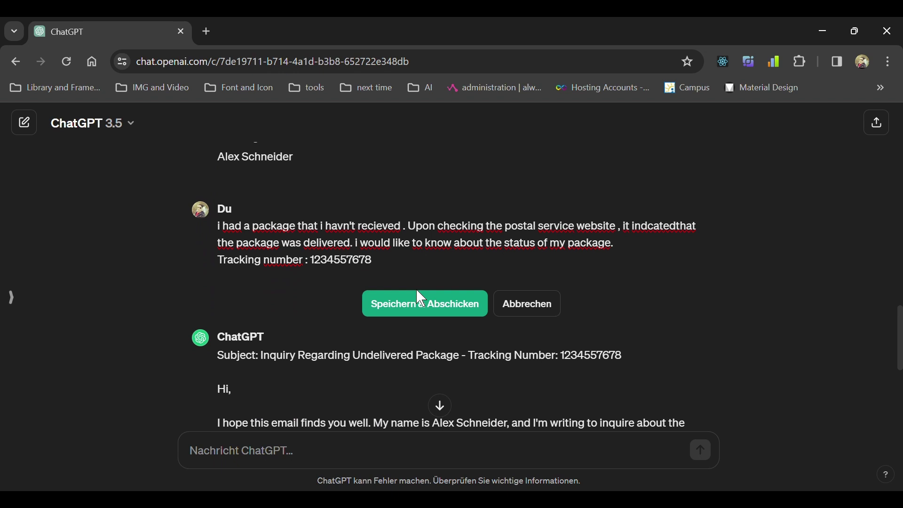
type("i have an other qustion")
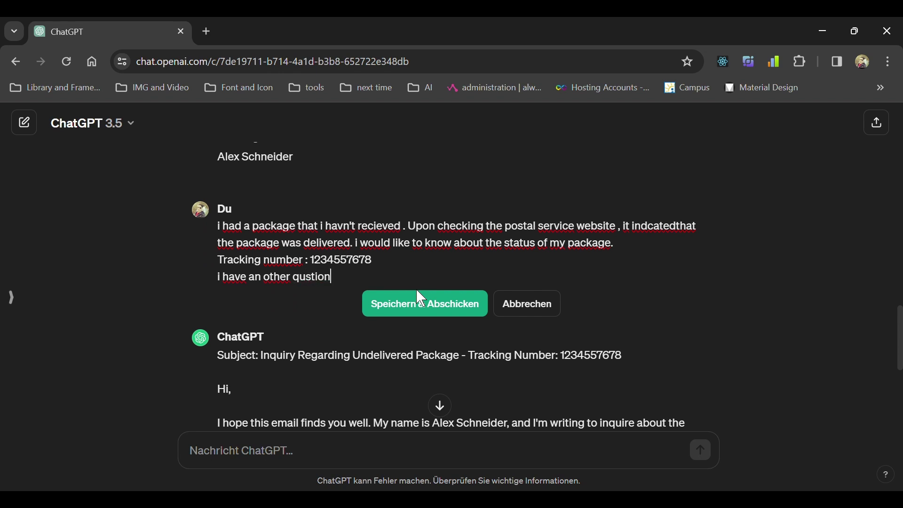
key("BackSpace")
key("BackSpace")
key("BackSpace")
key("BackSpace")
key("BackSpace")
type("estion")
key("ctrl+shift+Left")
type("Question: do i need ")
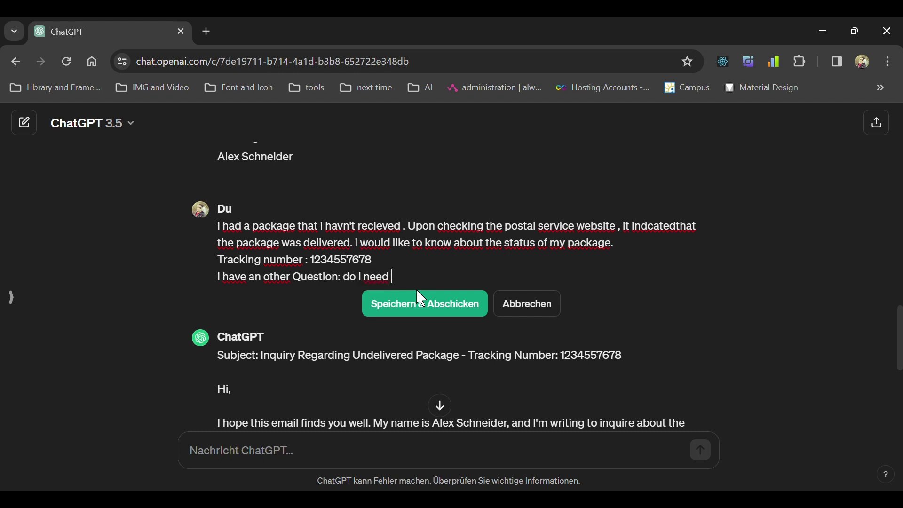
type("pay something")
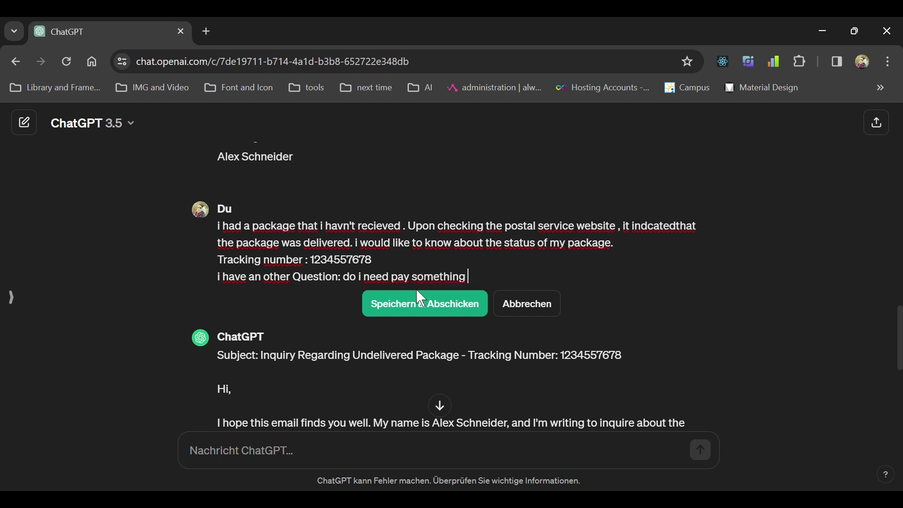
key("BackSpace")
key("BackSpace")
key("BackSpace")
key("BackSpace")
key("BackSpace")
key("BackSpace")
key("BackSpace")
key("BackSpace")
key("BackSpace")
key("BackSpace")
type("extra?")
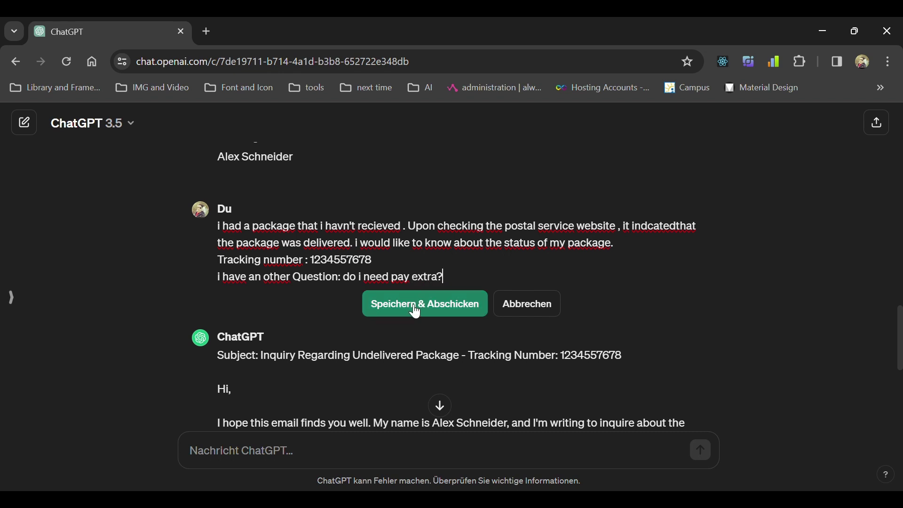
left_click(416, 309)
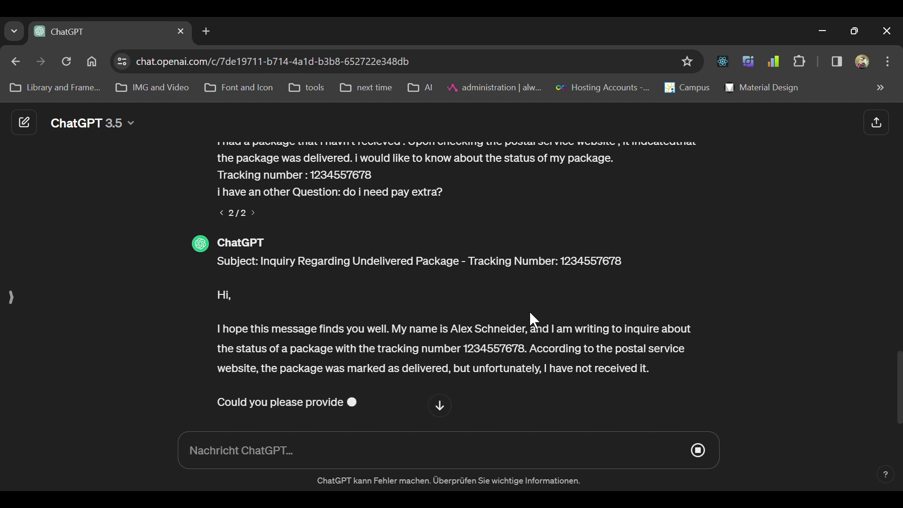
Review the revised email's new paragraph asking whether additional delivery payment is required.
scroll(508, 258, "down", 1)
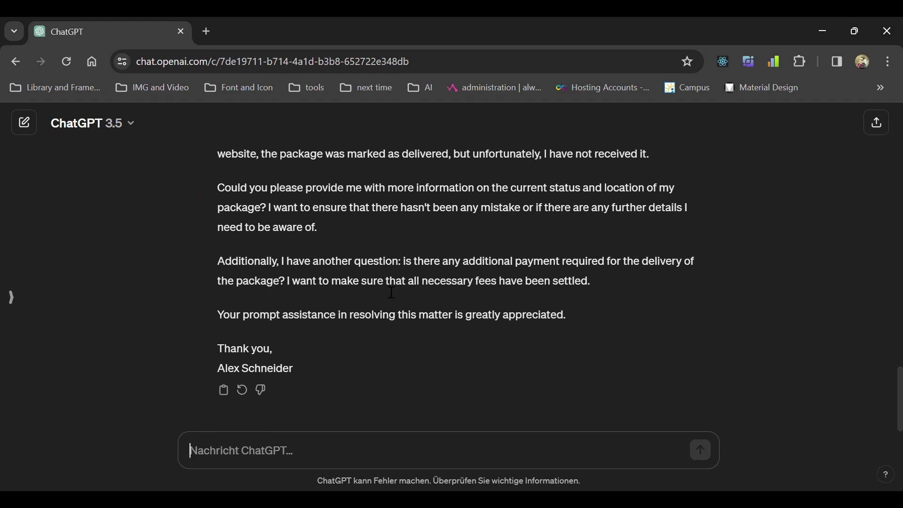
left_click_drag(219, 261, 318, 282)
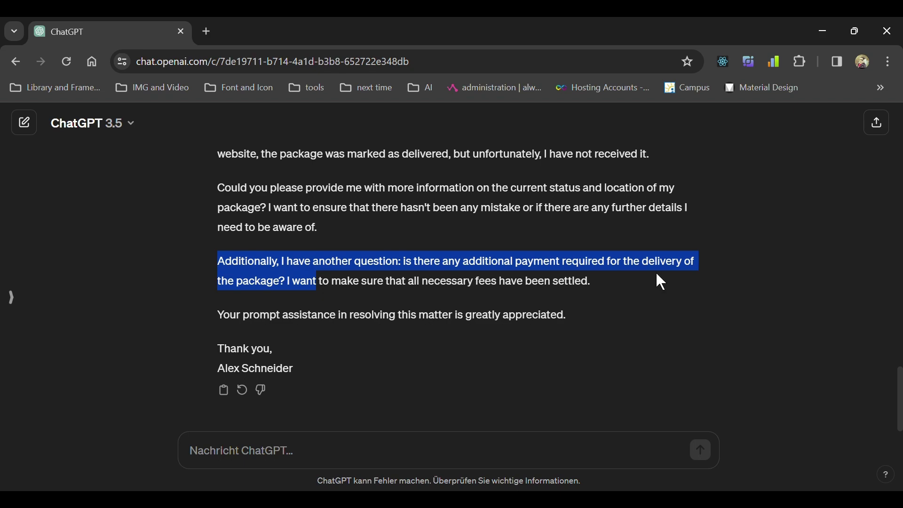
left_click(349, 305)
scroll(613, 288, "up", 5)
scroll(369, 337, "down", 4)
scroll(358, 332, "down", 2)
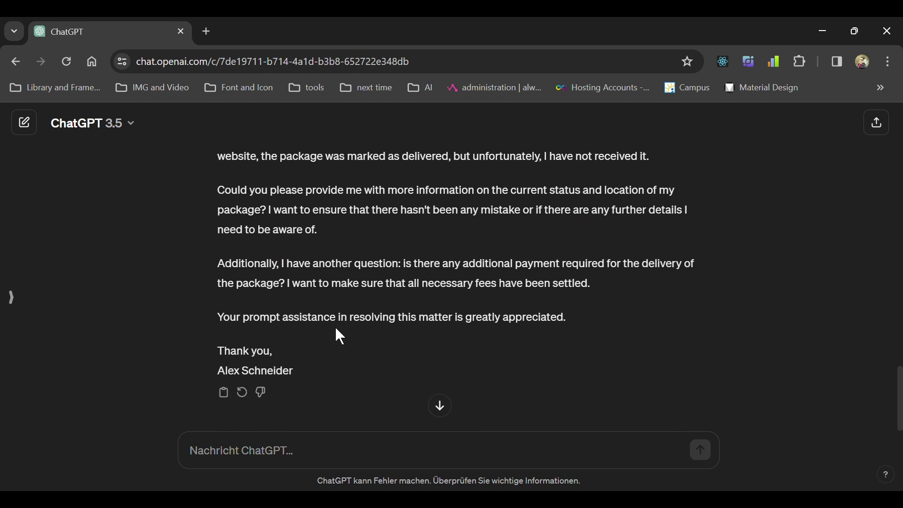
scroll(335, 326, "up", 5)
scroll(337, 330, "up", 1)
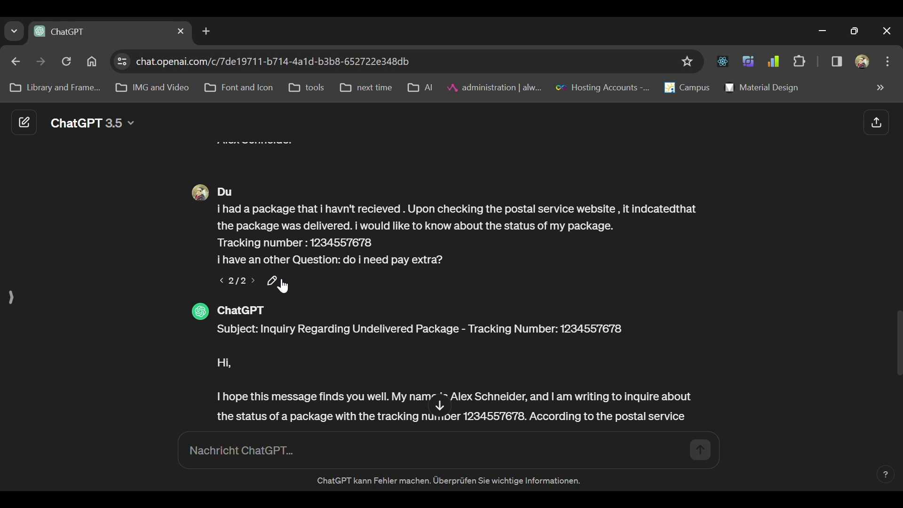
scroll(384, 260, "down", 6)
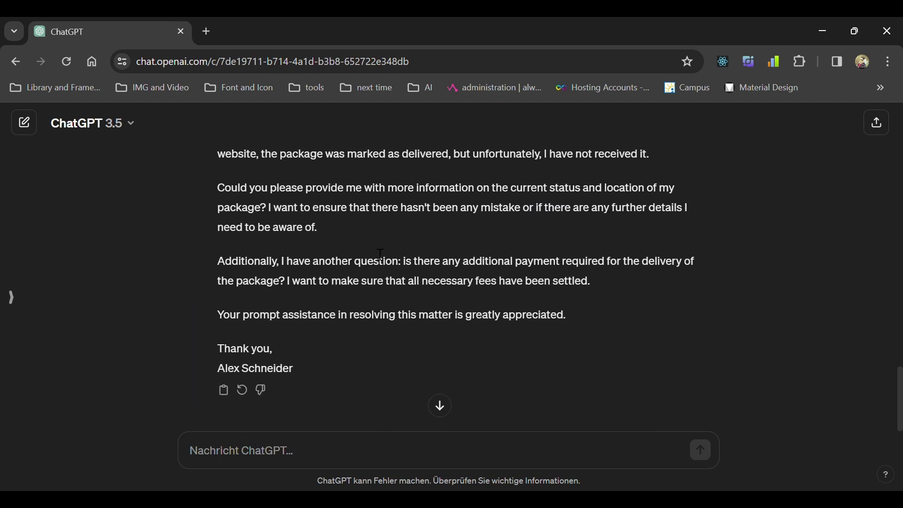
scroll(384, 260, "up", 3)
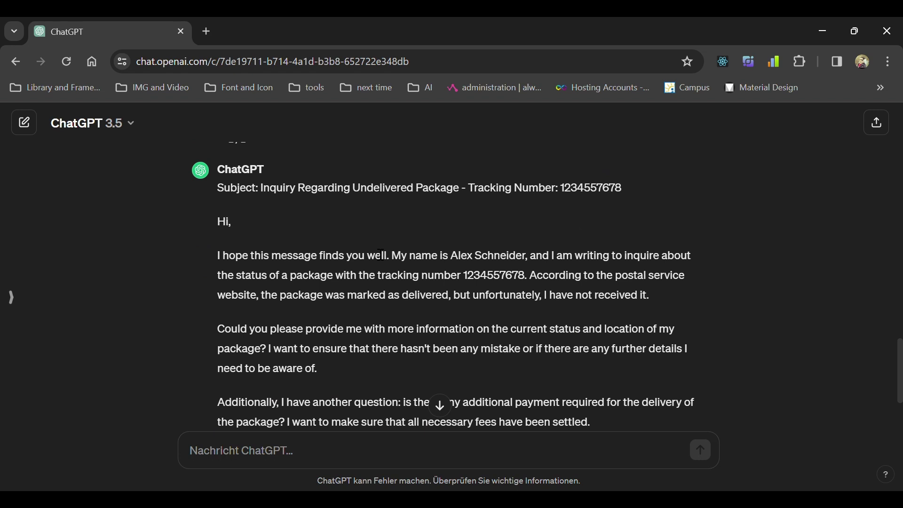